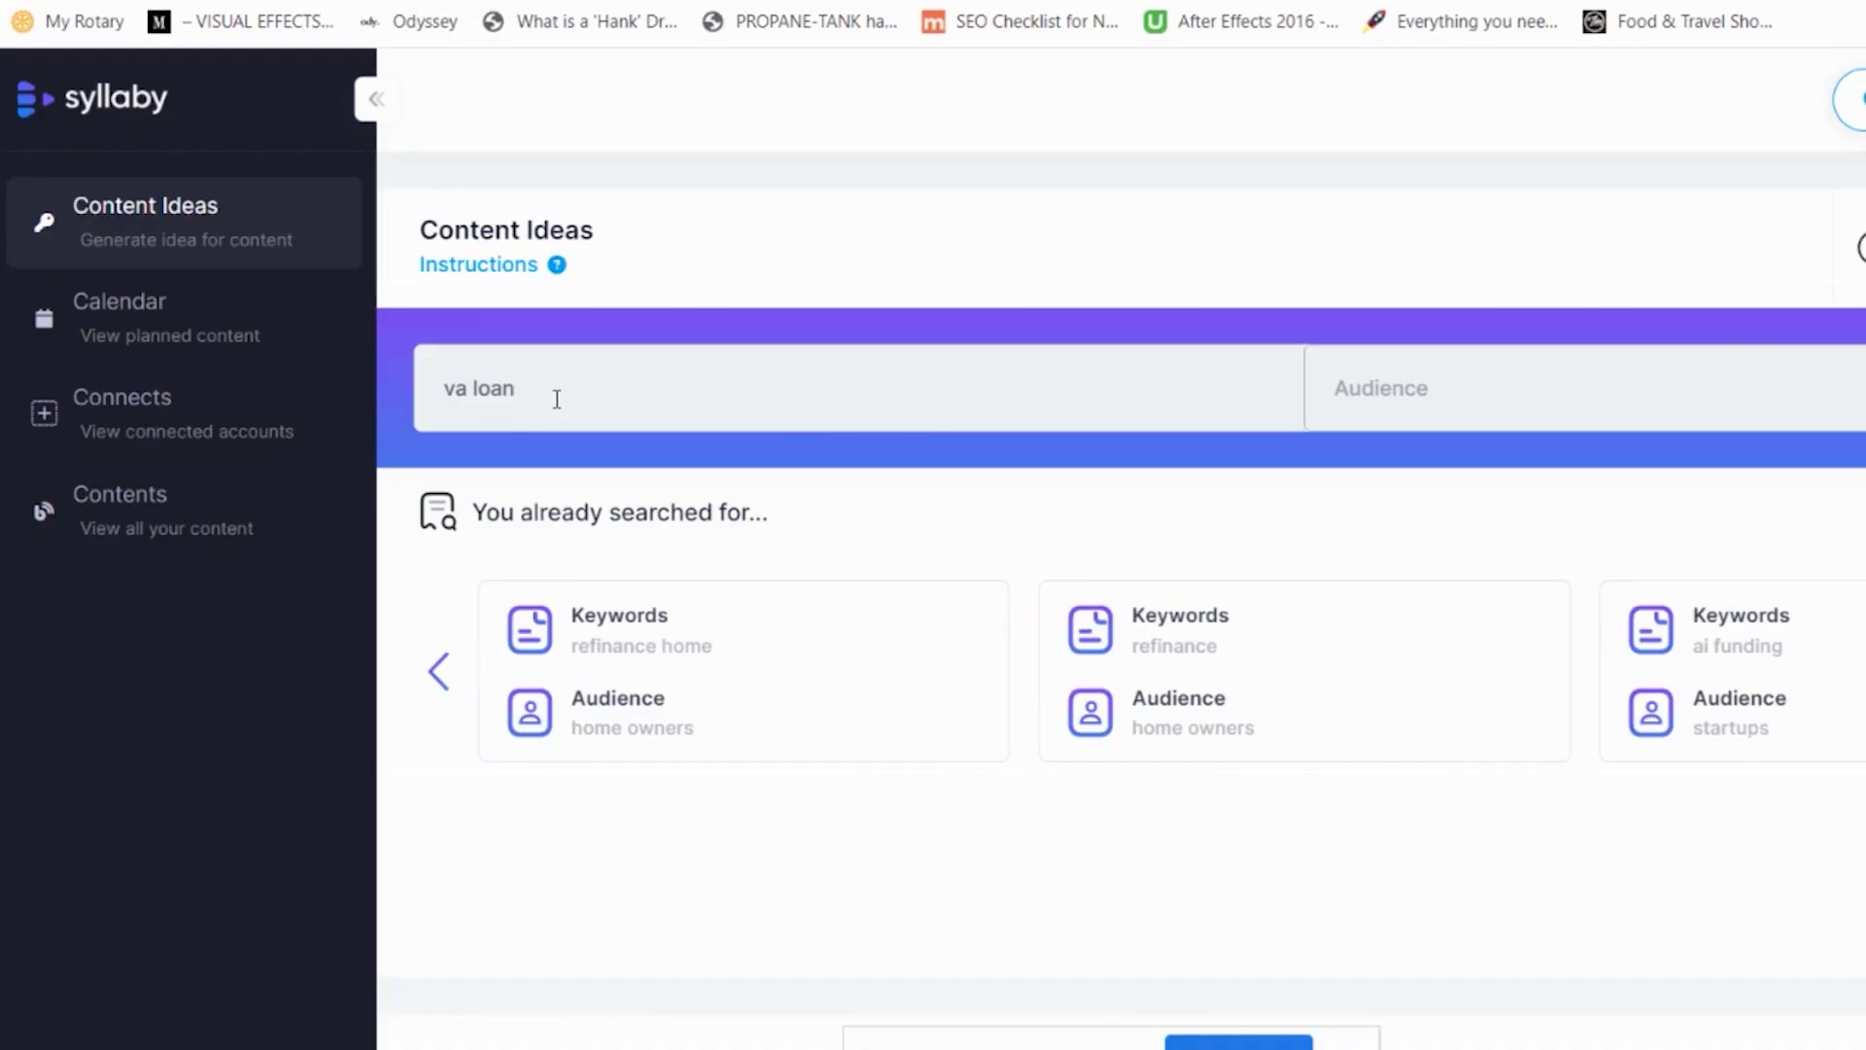
Step: Generate VA loan questions for audience 'veterans' and review their search volume, CPC and competition
{"action": "type", "text": "vet"}
{"action": "type", "text": "erans"}
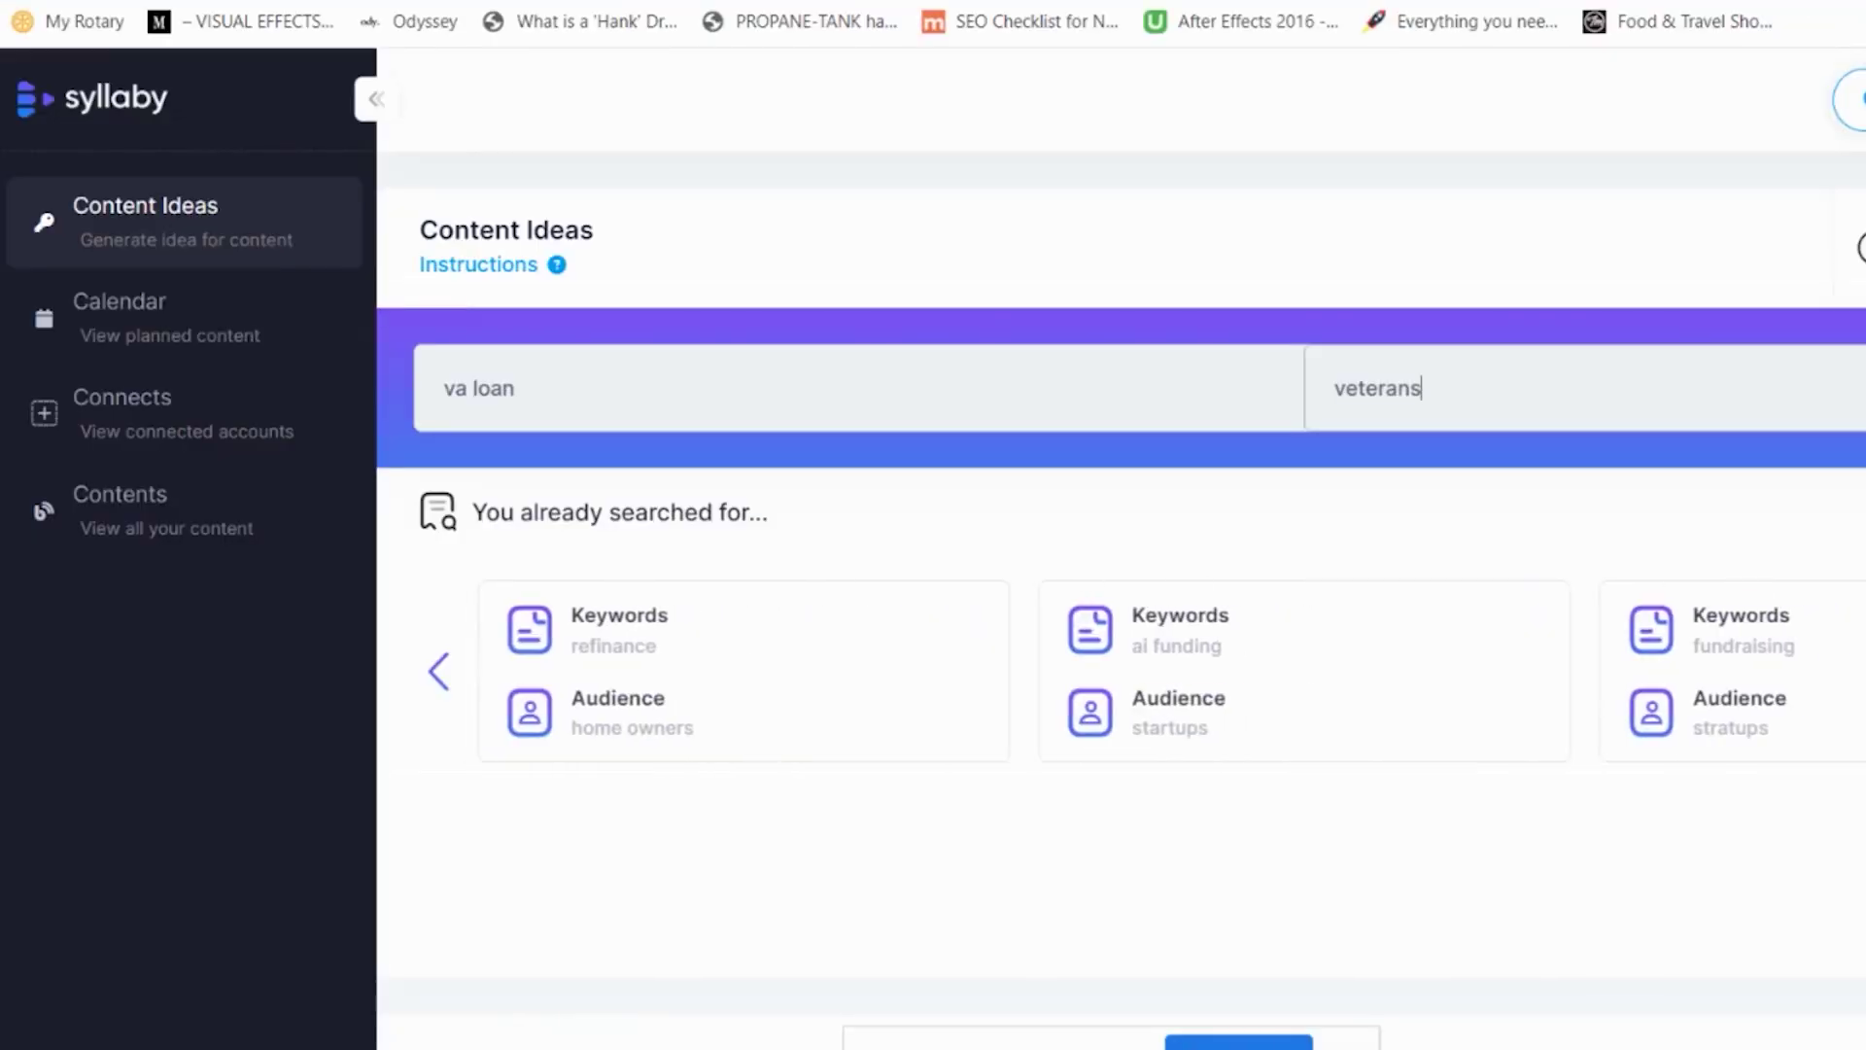
{"action": "left_click", "coordinate": [1606, 532]}
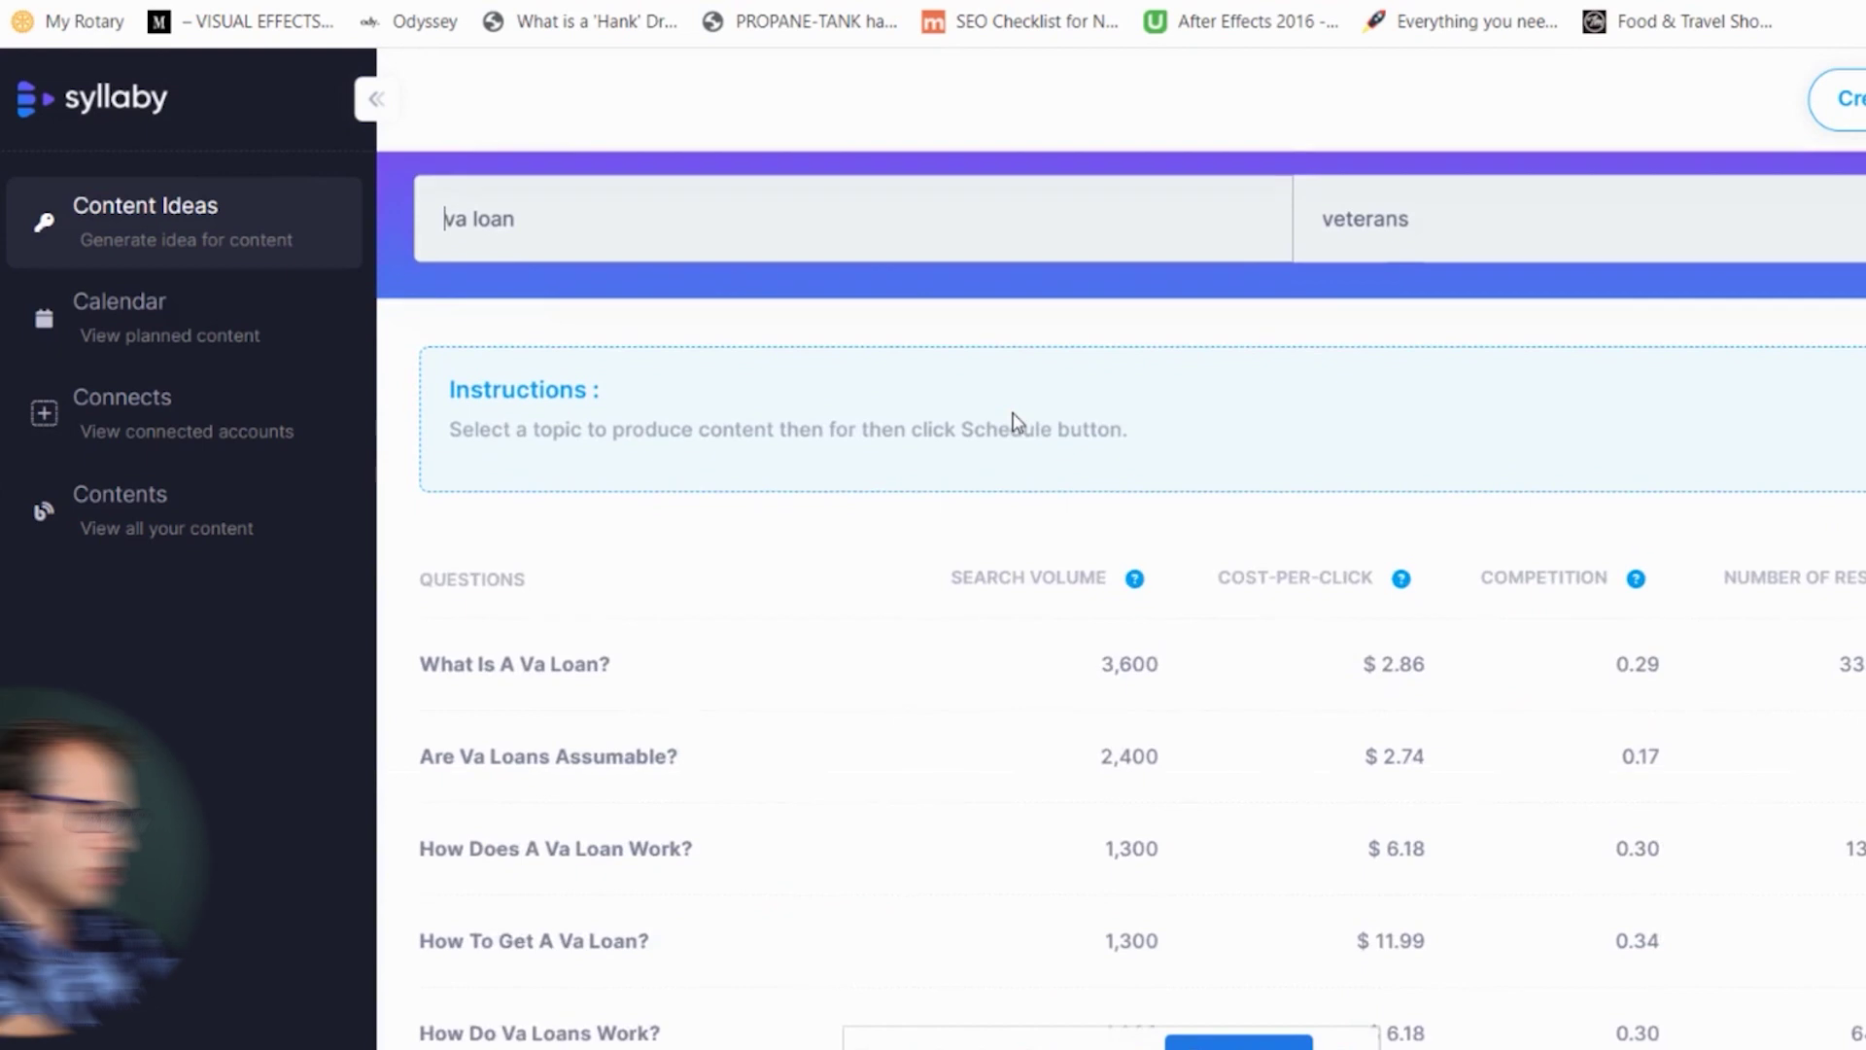
{"action": "scroll", "coordinate": [1011, 418], "scroll_direction": "down", "scroll_amount": 2}
{"action": "scroll", "coordinate": [1012, 418], "scroll_direction": "down", "scroll_amount": 2}
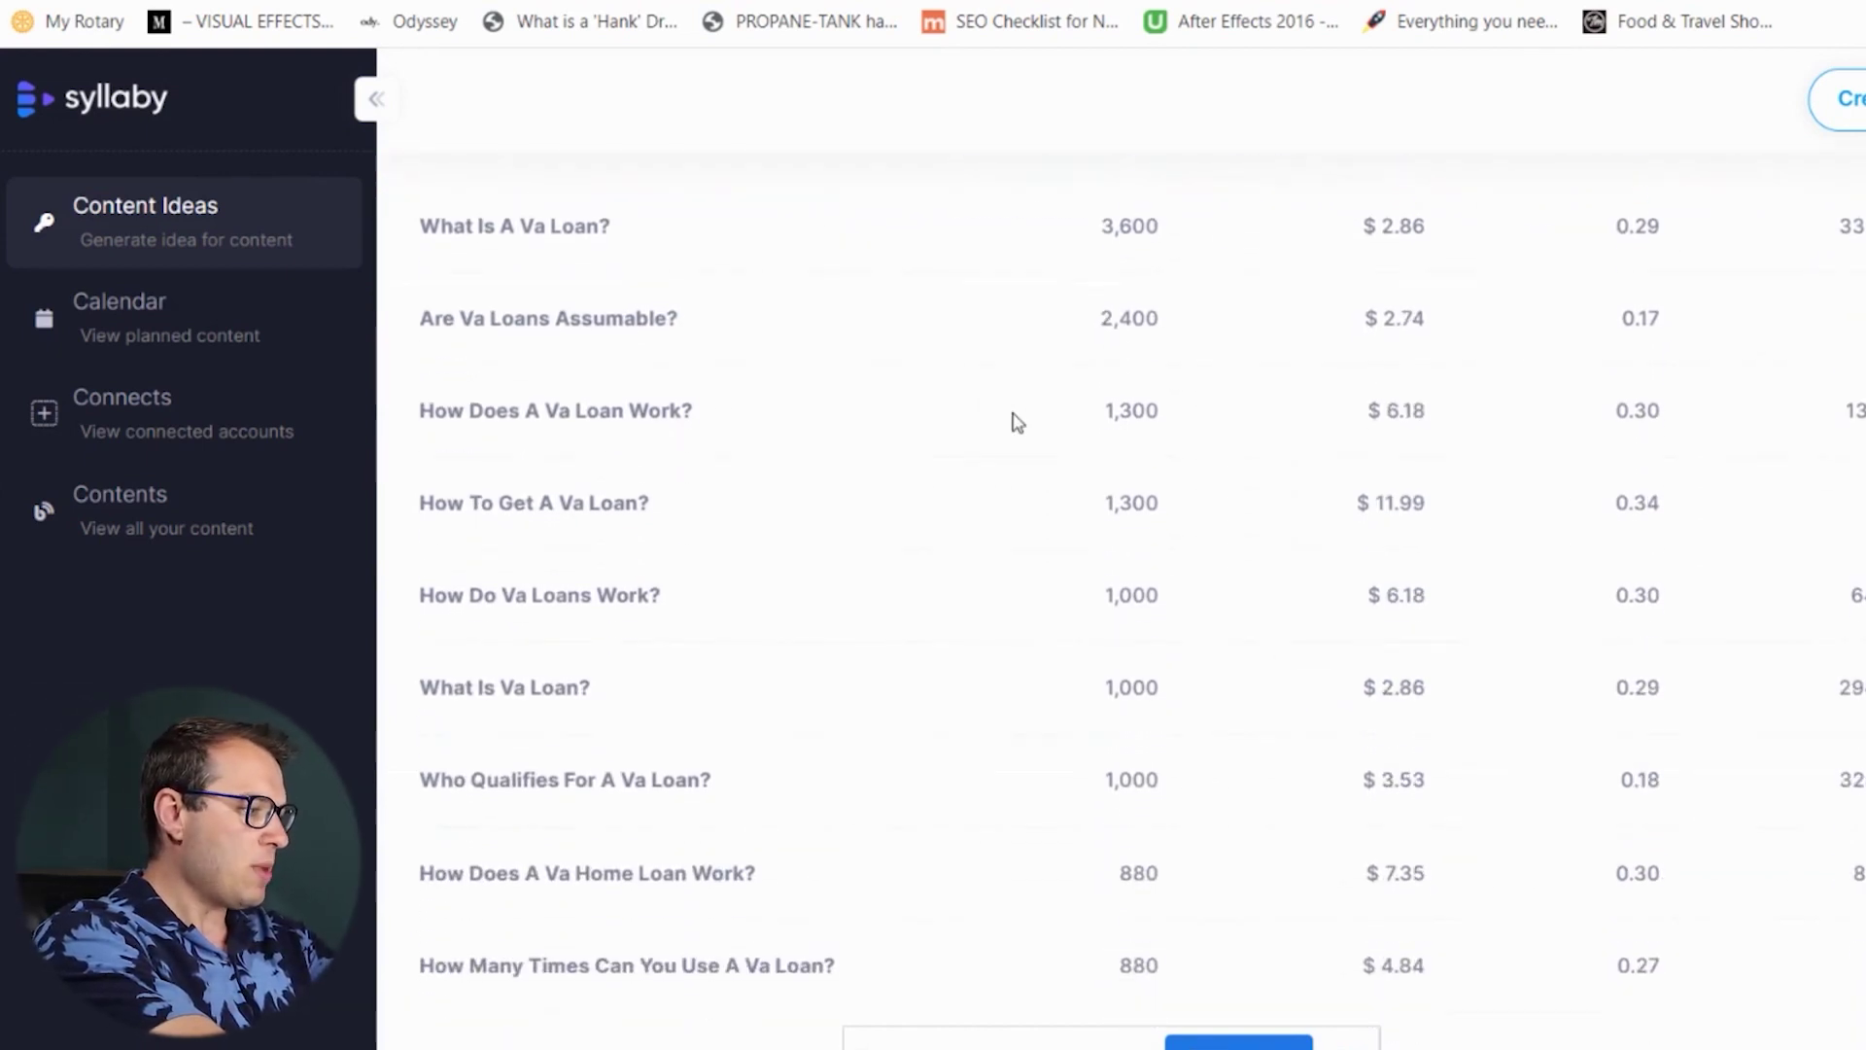
{"action": "scroll", "coordinate": [981, 421], "scroll_direction": "up", "scroll_amount": 3}
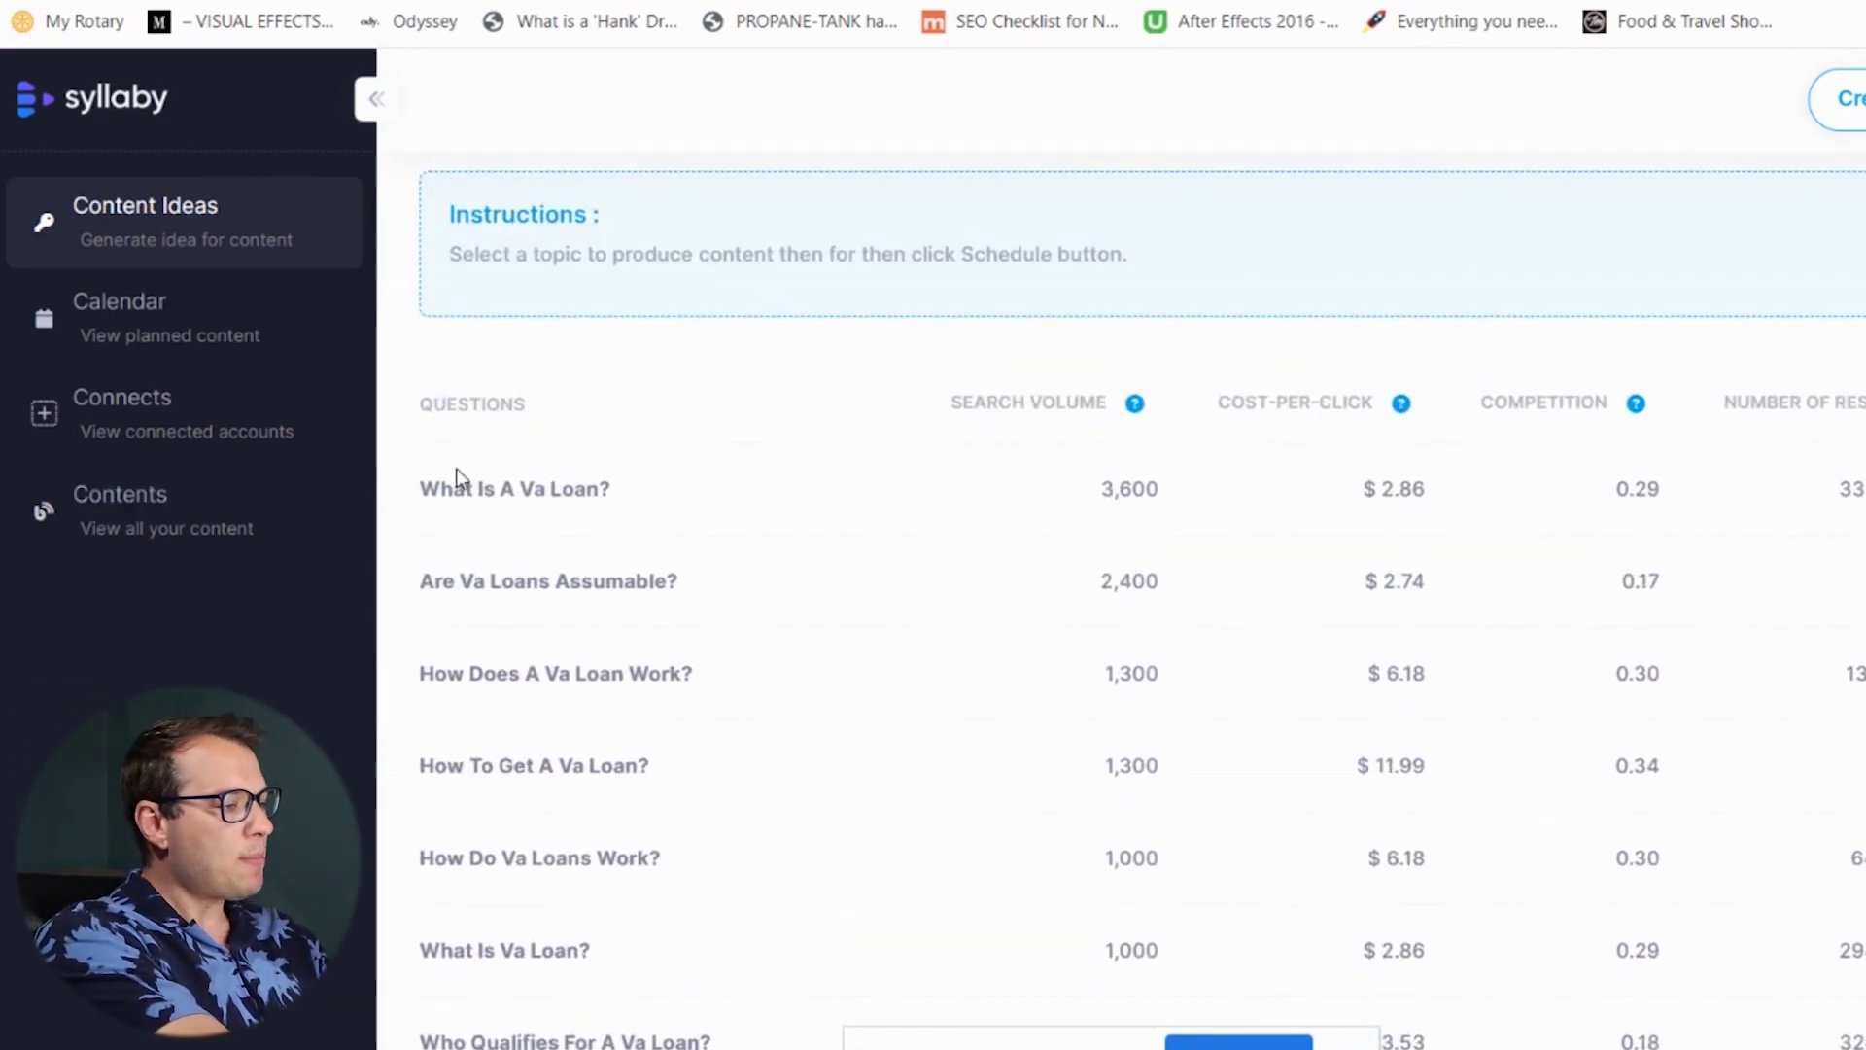
{"action": "scroll", "coordinate": [665, 544], "scroll_direction": "down", "scroll_amount": 1}
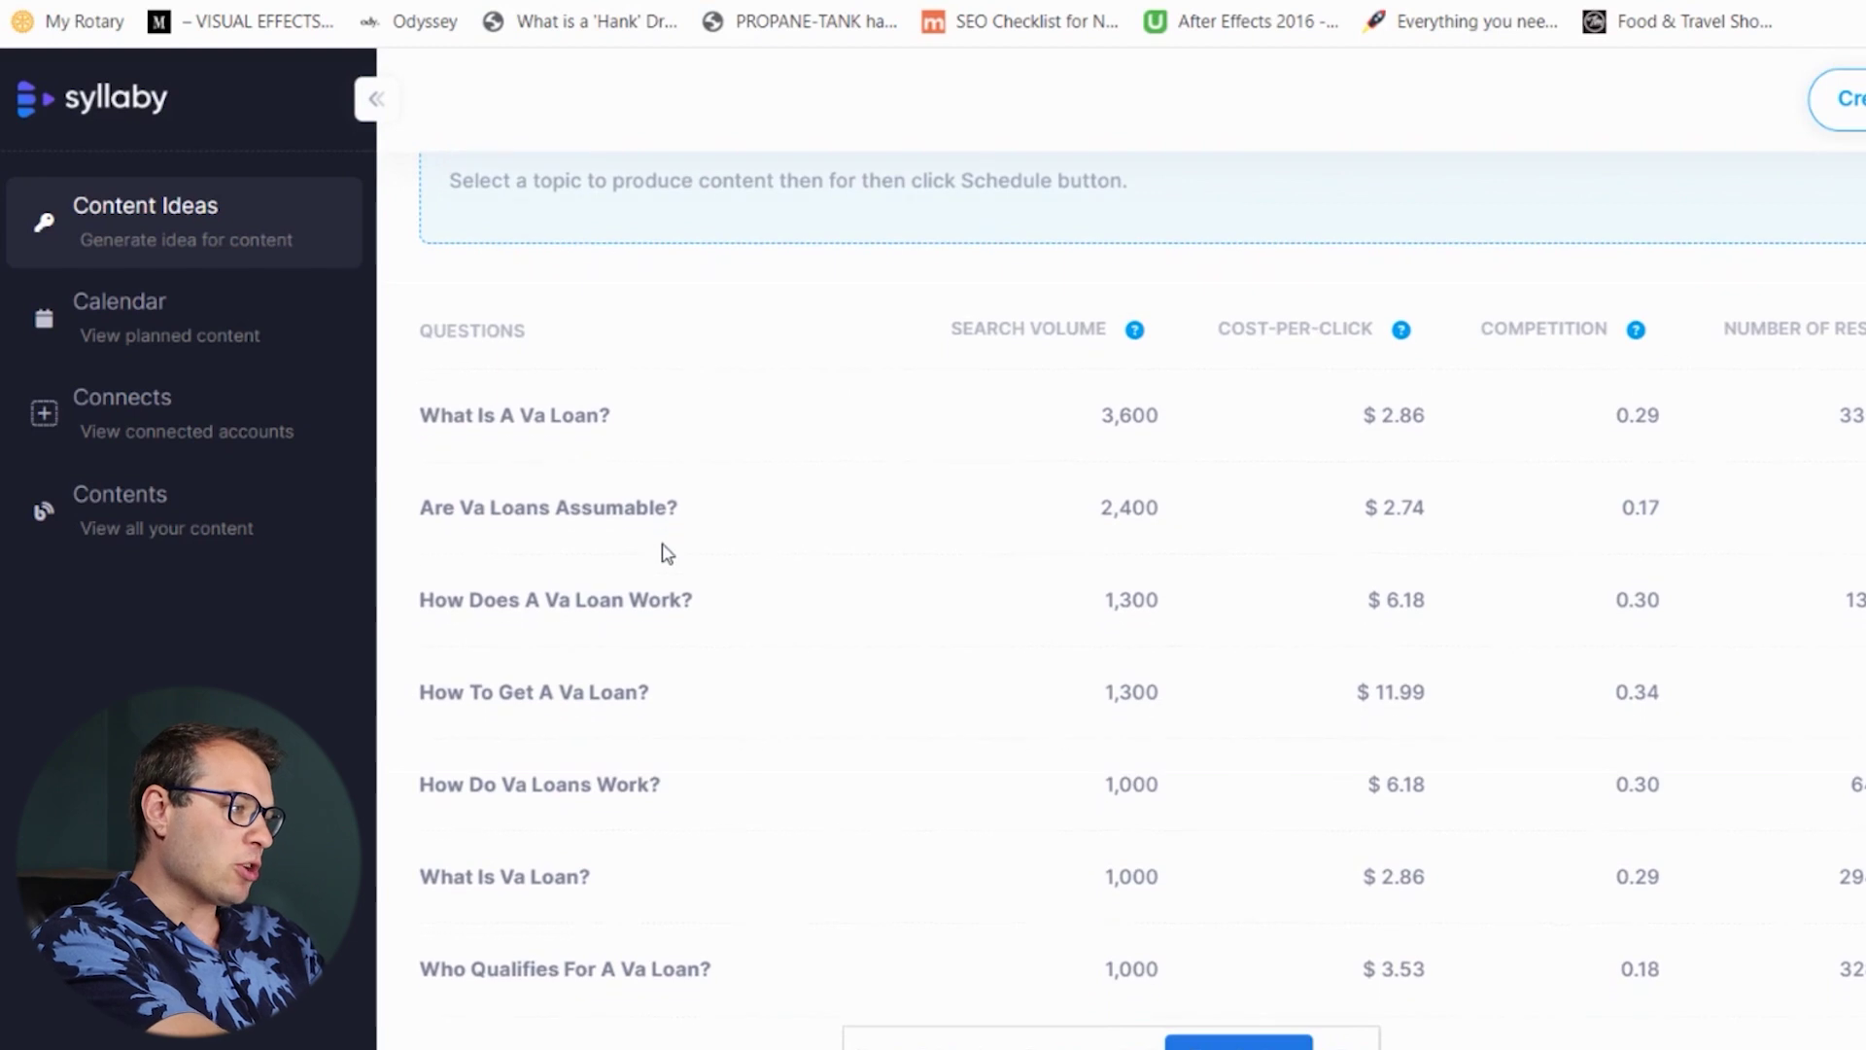
{"action": "scroll", "coordinate": [571, 459], "scroll_direction": "down", "scroll_amount": 1}
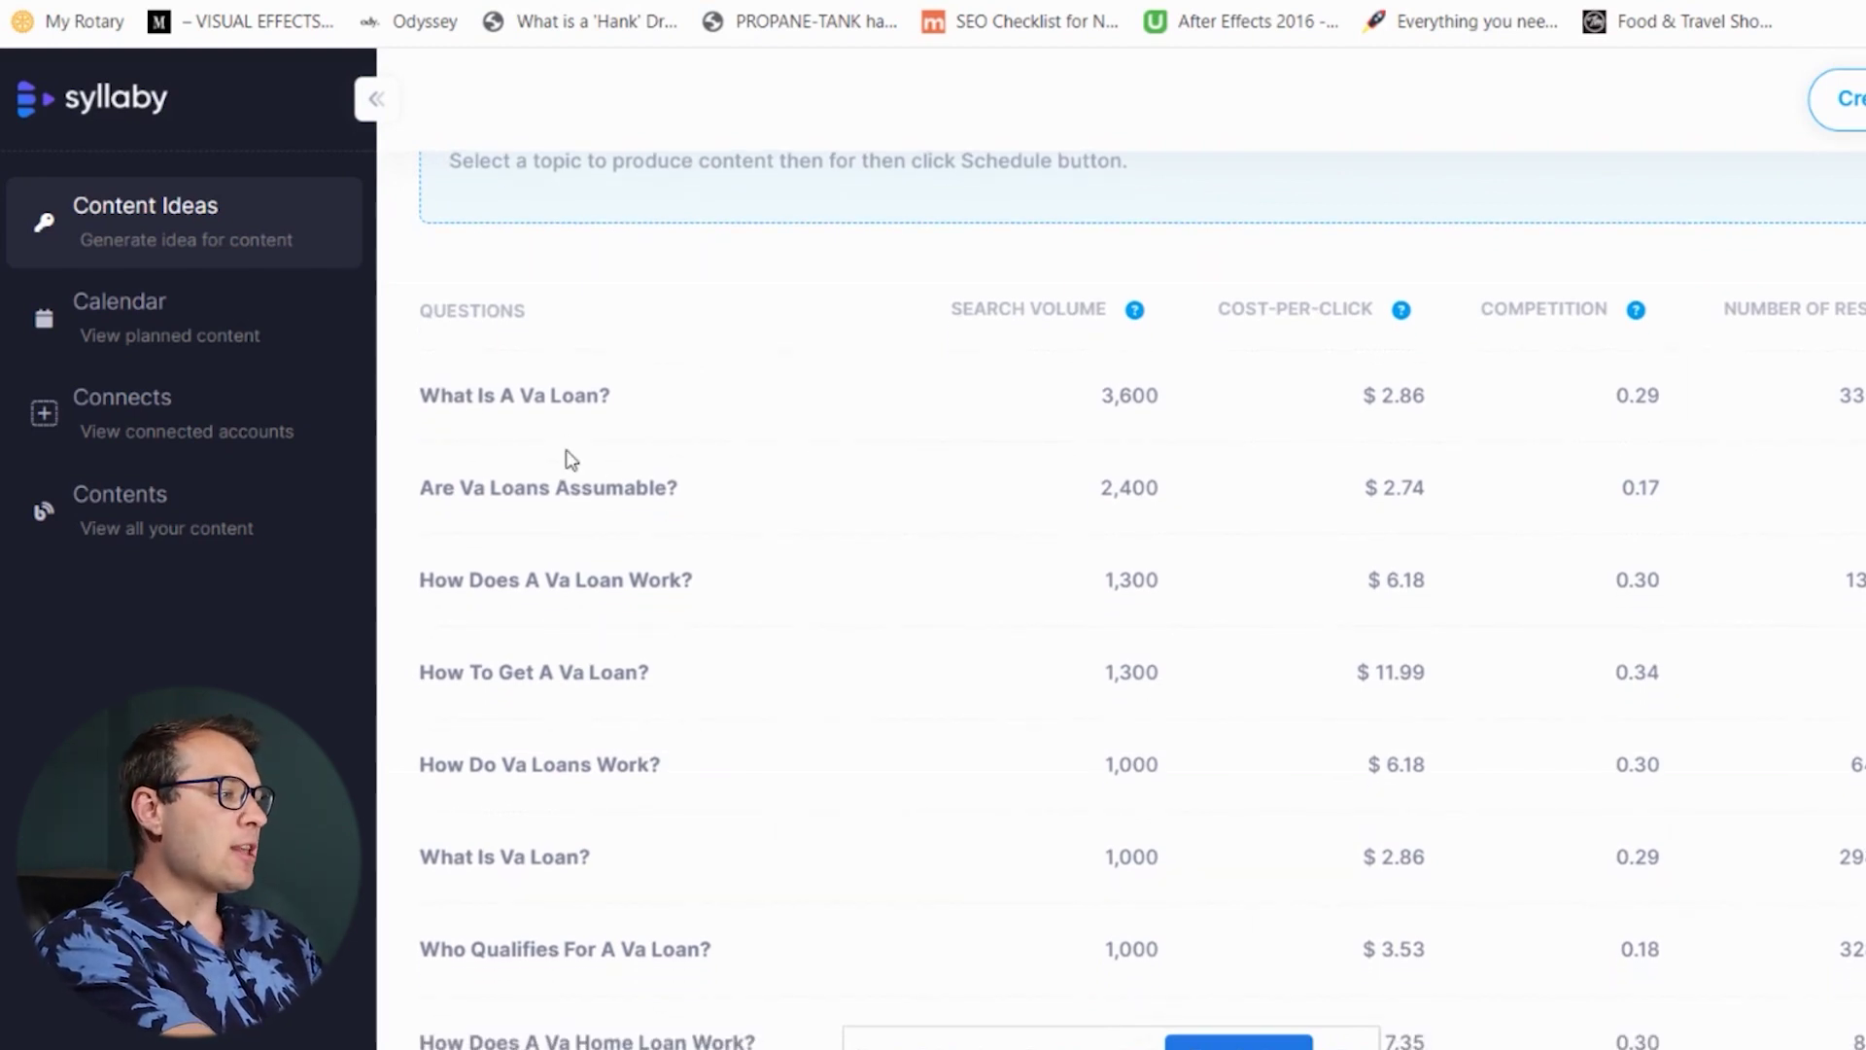
{"action": "scroll", "coordinate": [994, 283], "scroll_direction": "down", "scroll_amount": 1}
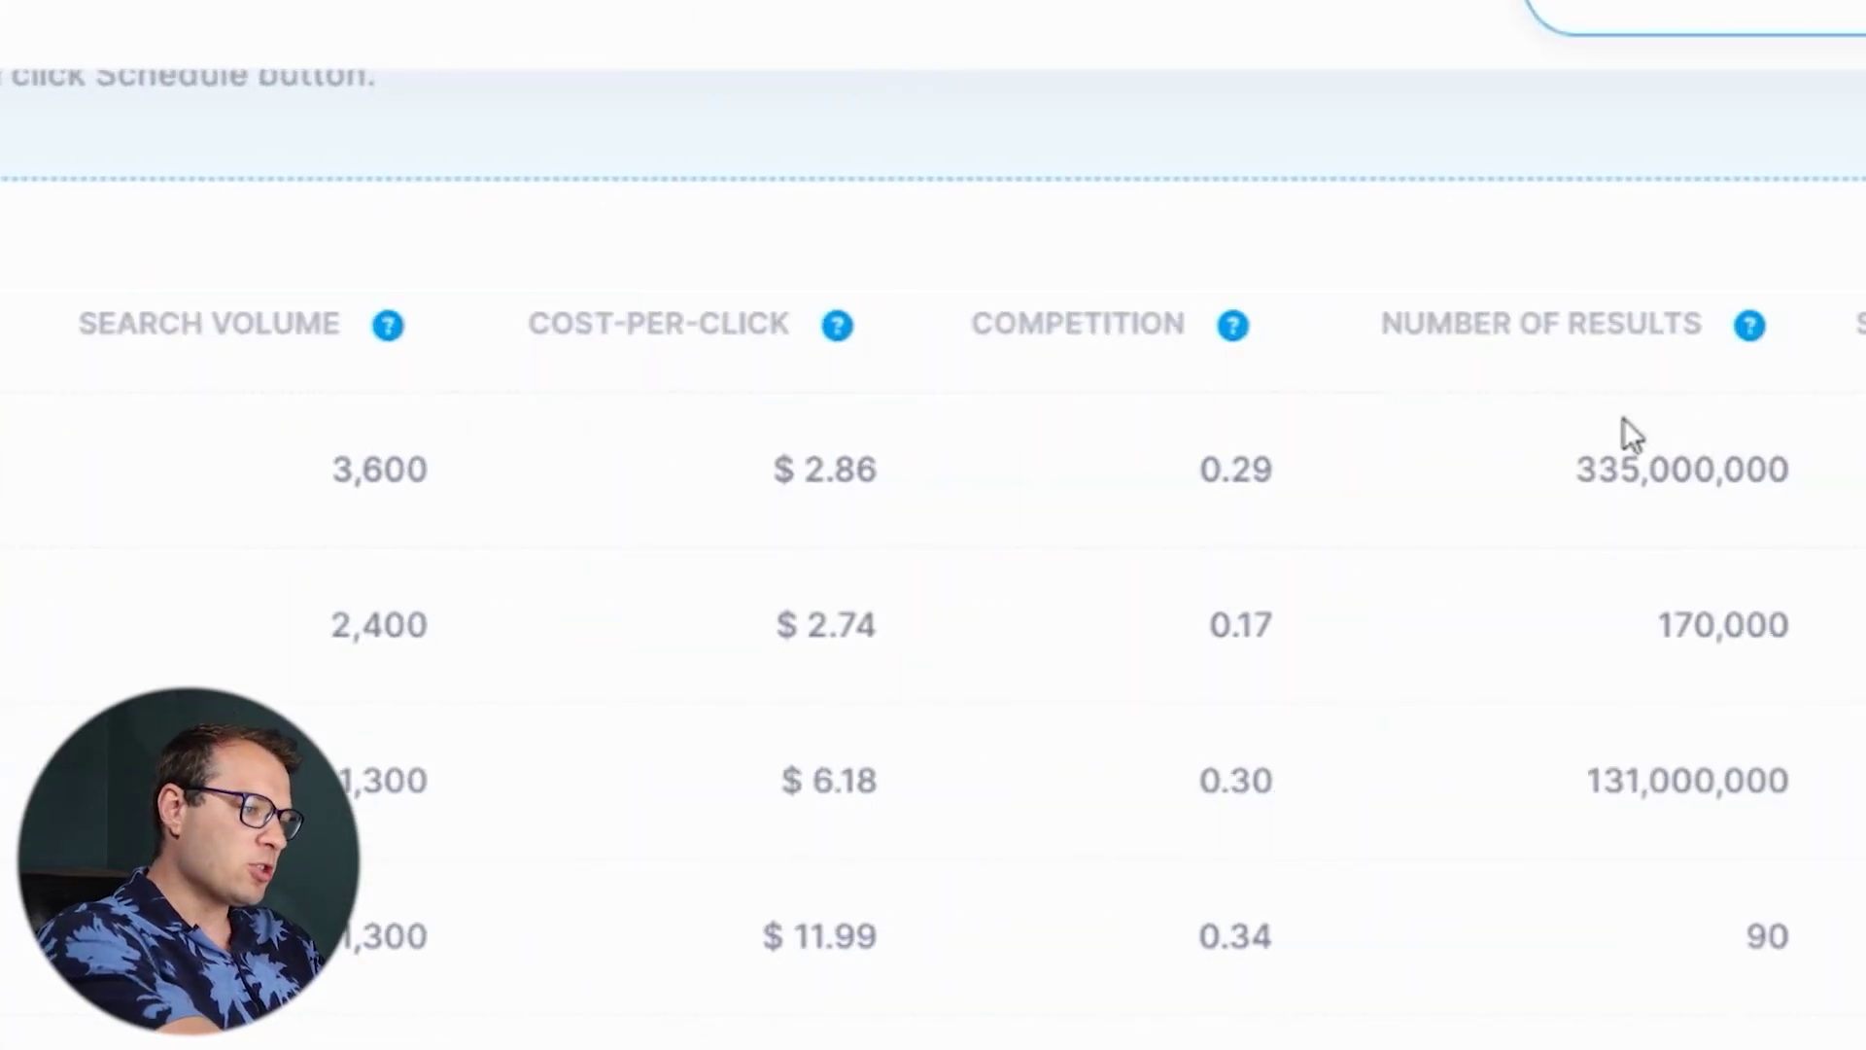
{"action": "scroll", "coordinate": [1409, 637], "scroll_direction": "down", "scroll_amount": 4}
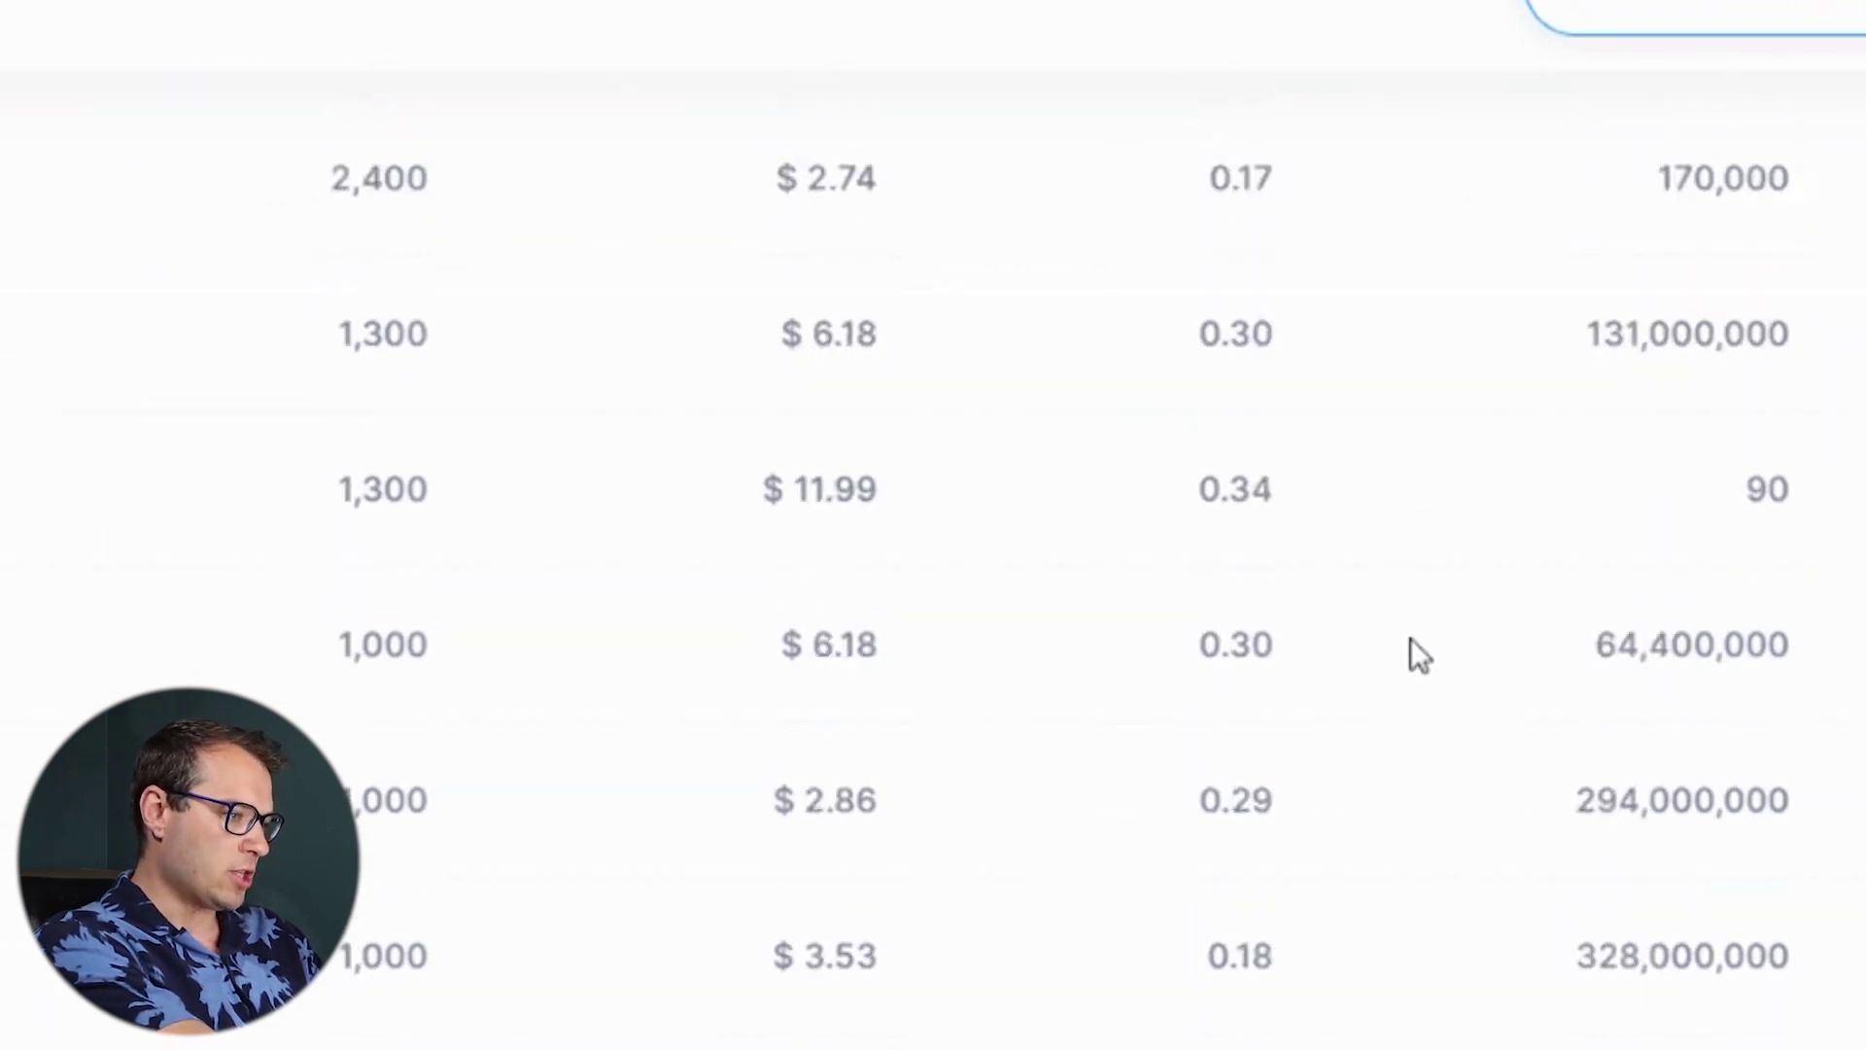
{"action": "scroll", "coordinate": [1409, 637], "scroll_direction": "up", "scroll_amount": 4}
{"action": "scroll", "coordinate": [868, 488], "scroll_direction": "down", "scroll_amount": 1}
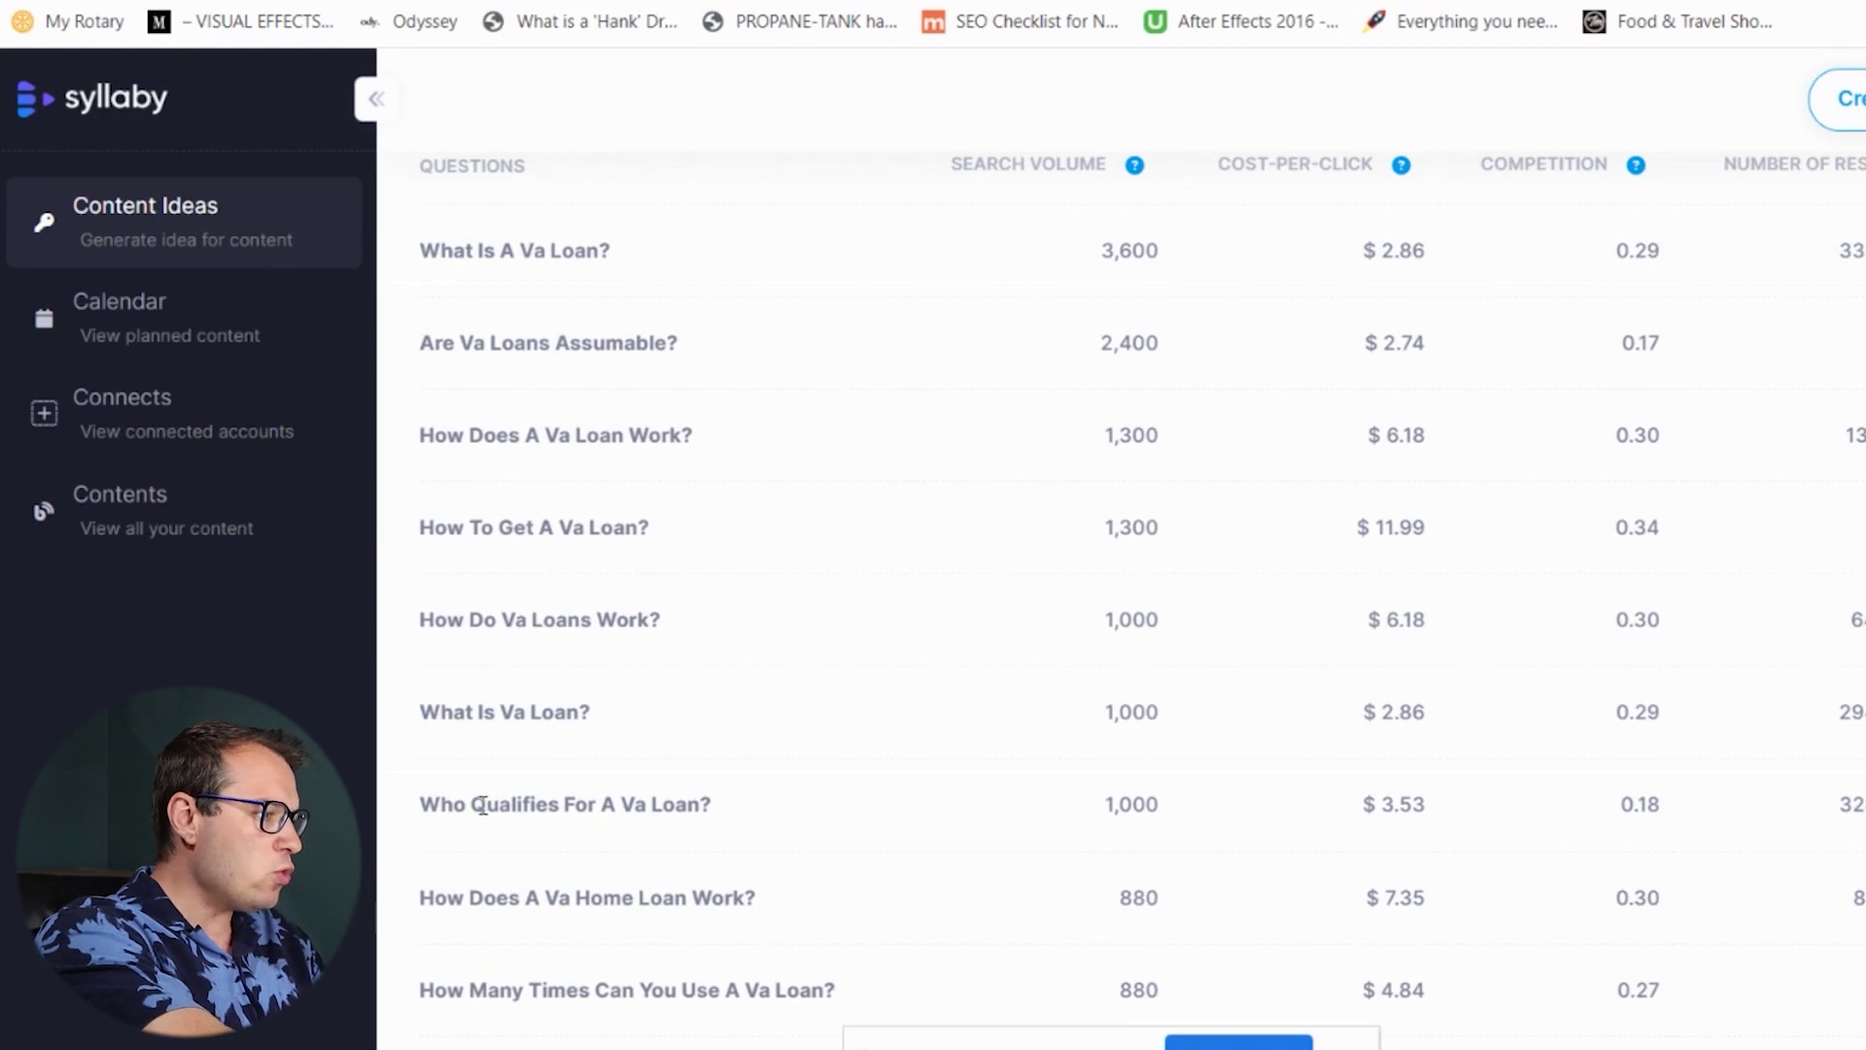
{"action": "left_click_drag", "start_coordinate": [185, 10], "coordinate": [979, 492]}
Step: Add 'Who Qualifies For A Va Loan?' to the calendar for 06/28/2023
{"action": "left_click", "coordinate": [793, 511]}
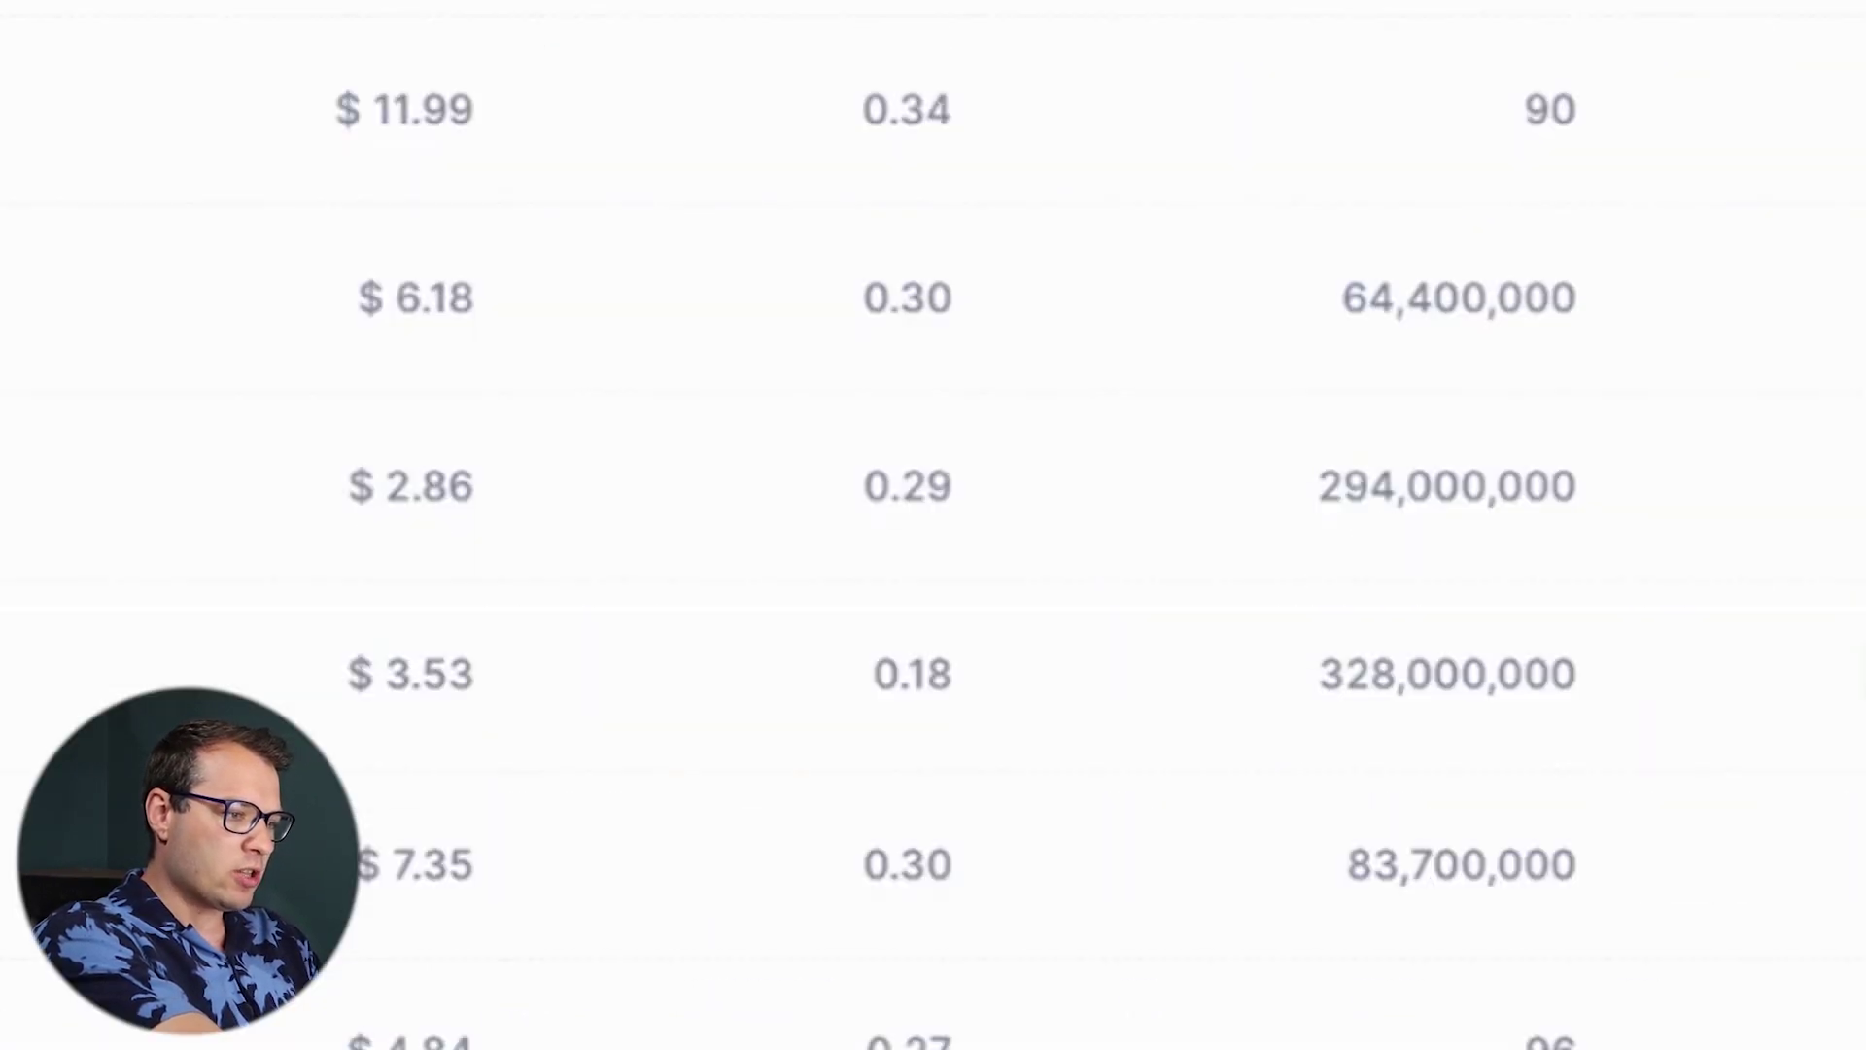
{"action": "left_click", "coordinate": [1602, 496]}
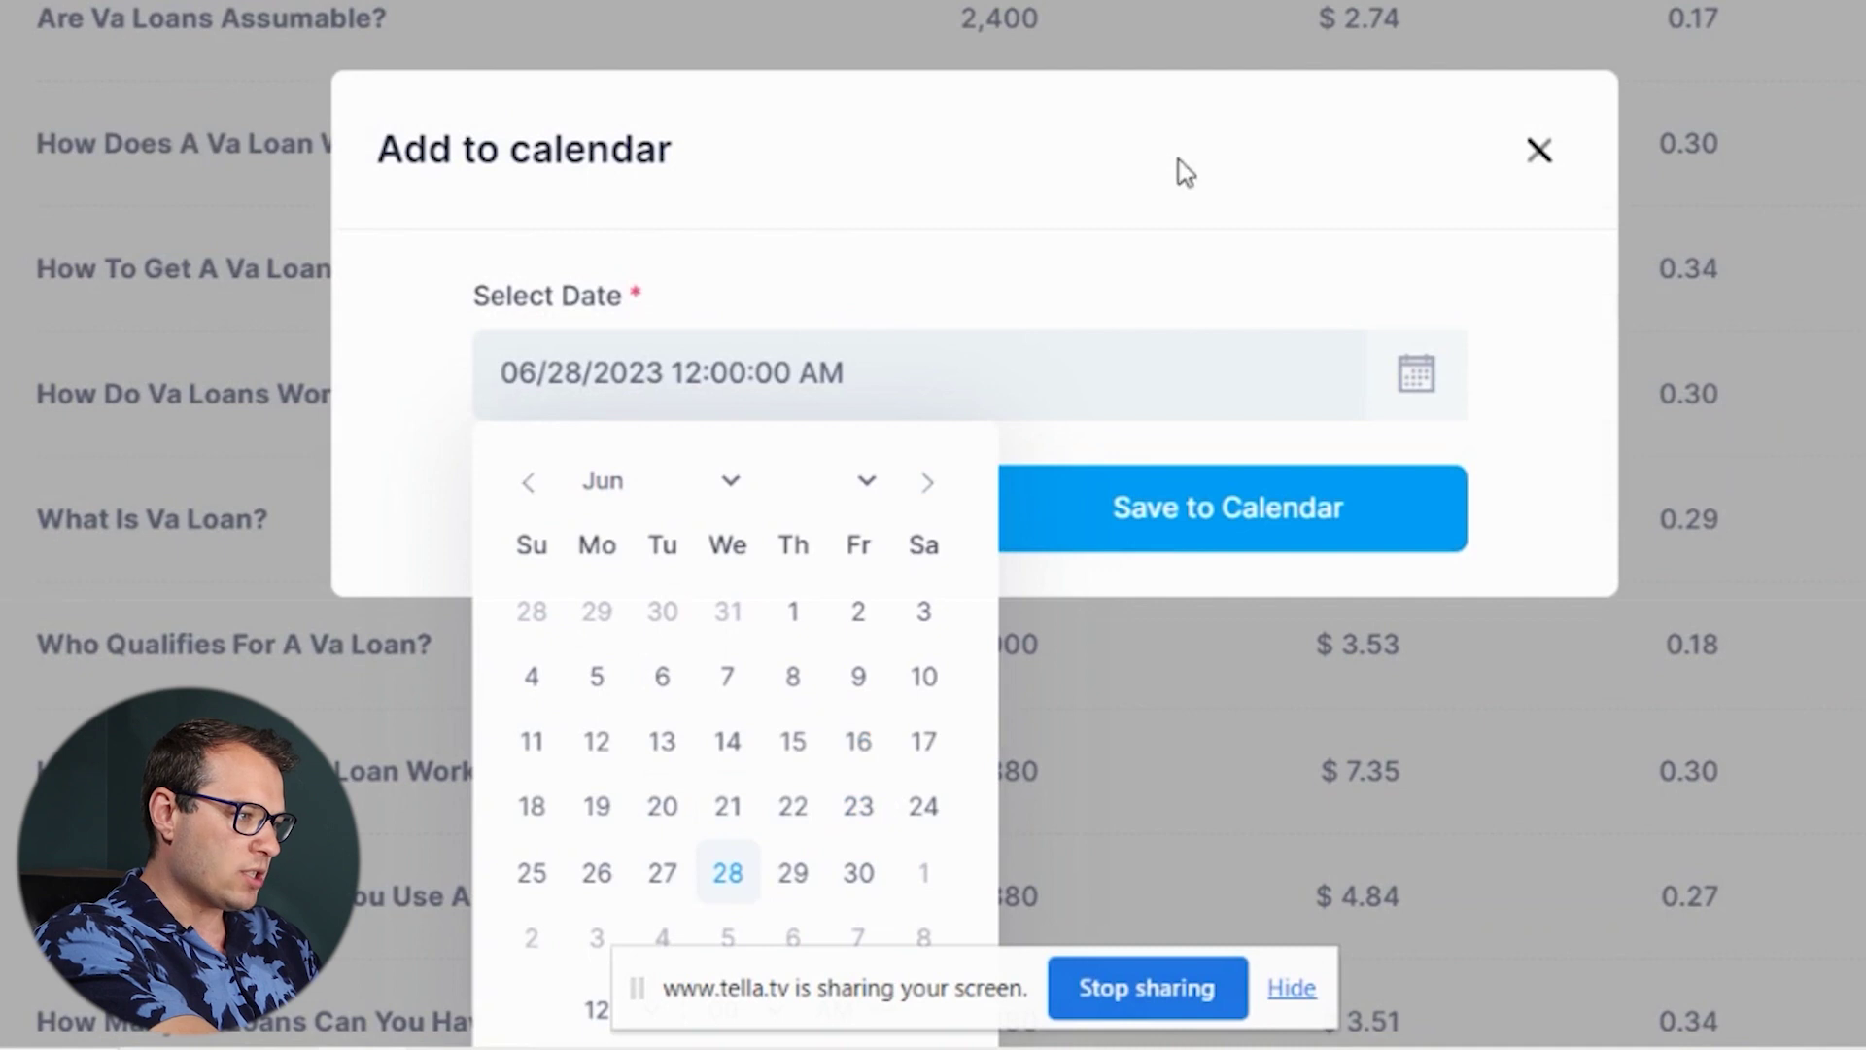
{"action": "left_click", "coordinate": [1032, 262]}
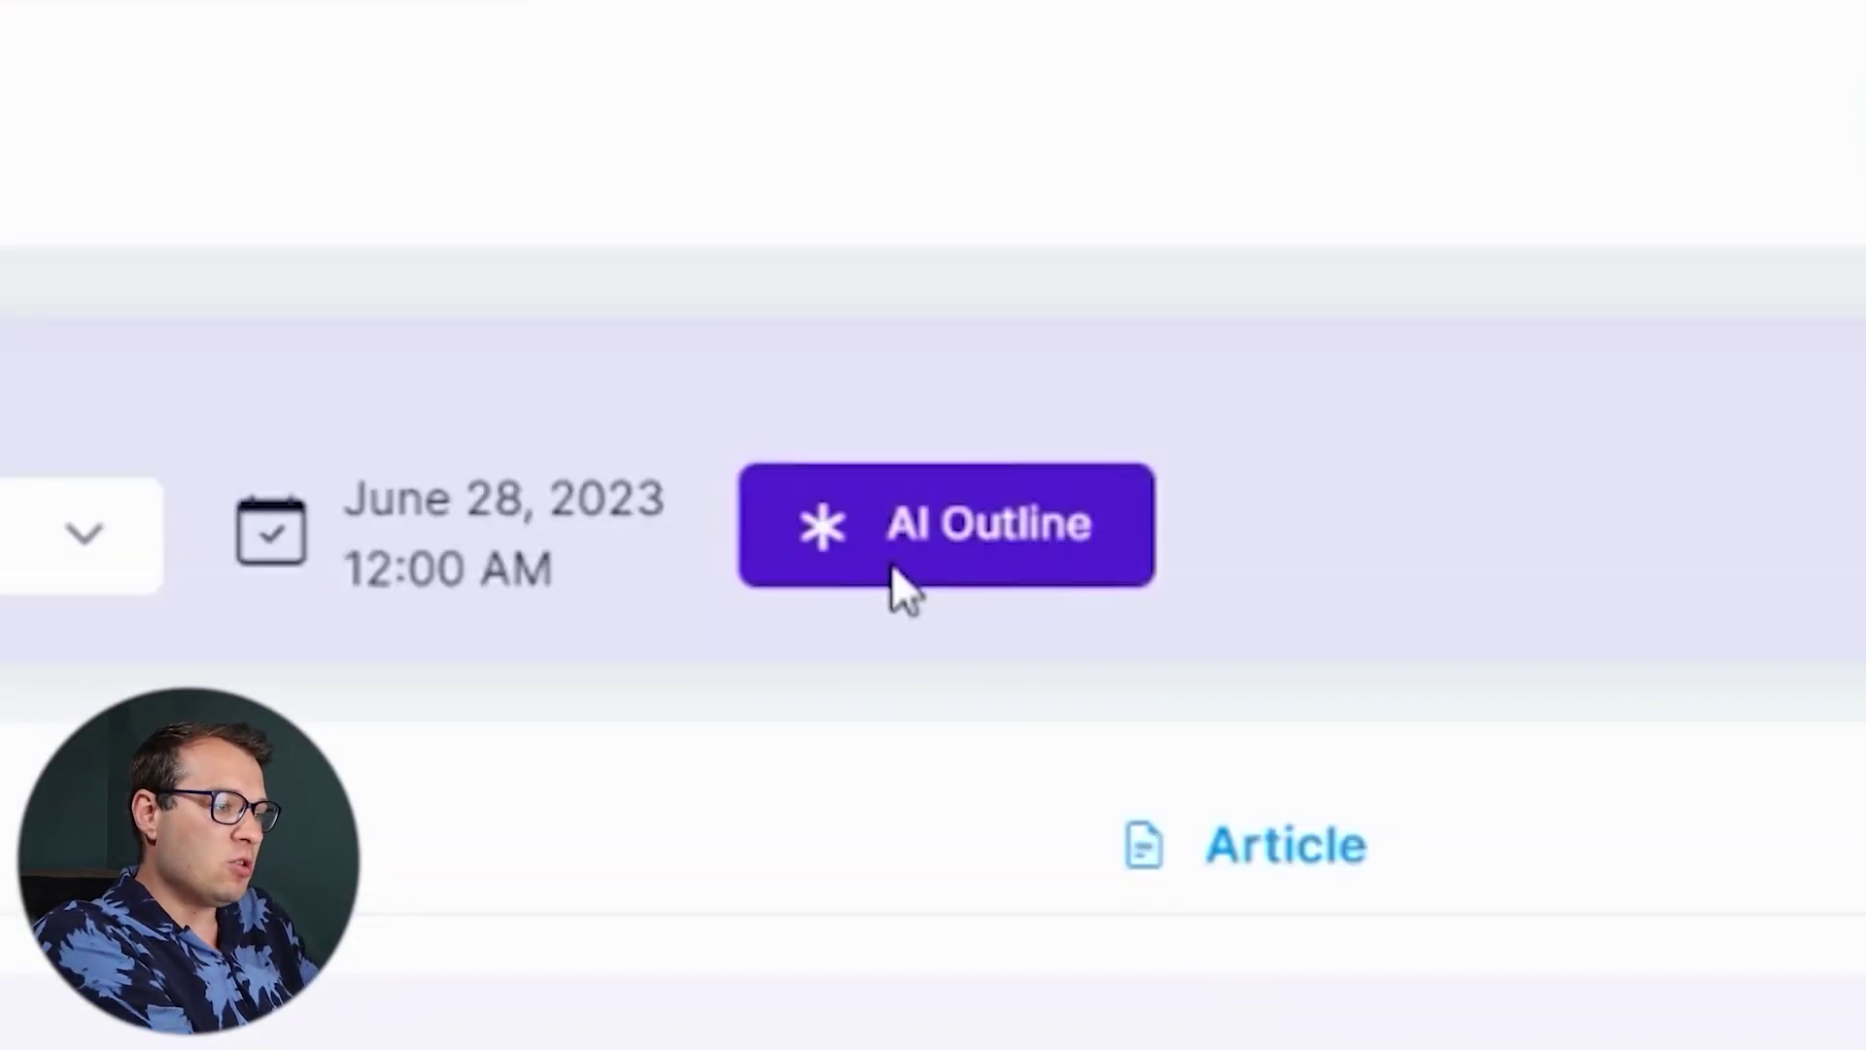
Step: Generate an AI outline for the question and view its video script
{"action": "left_click", "coordinate": [892, 568]}
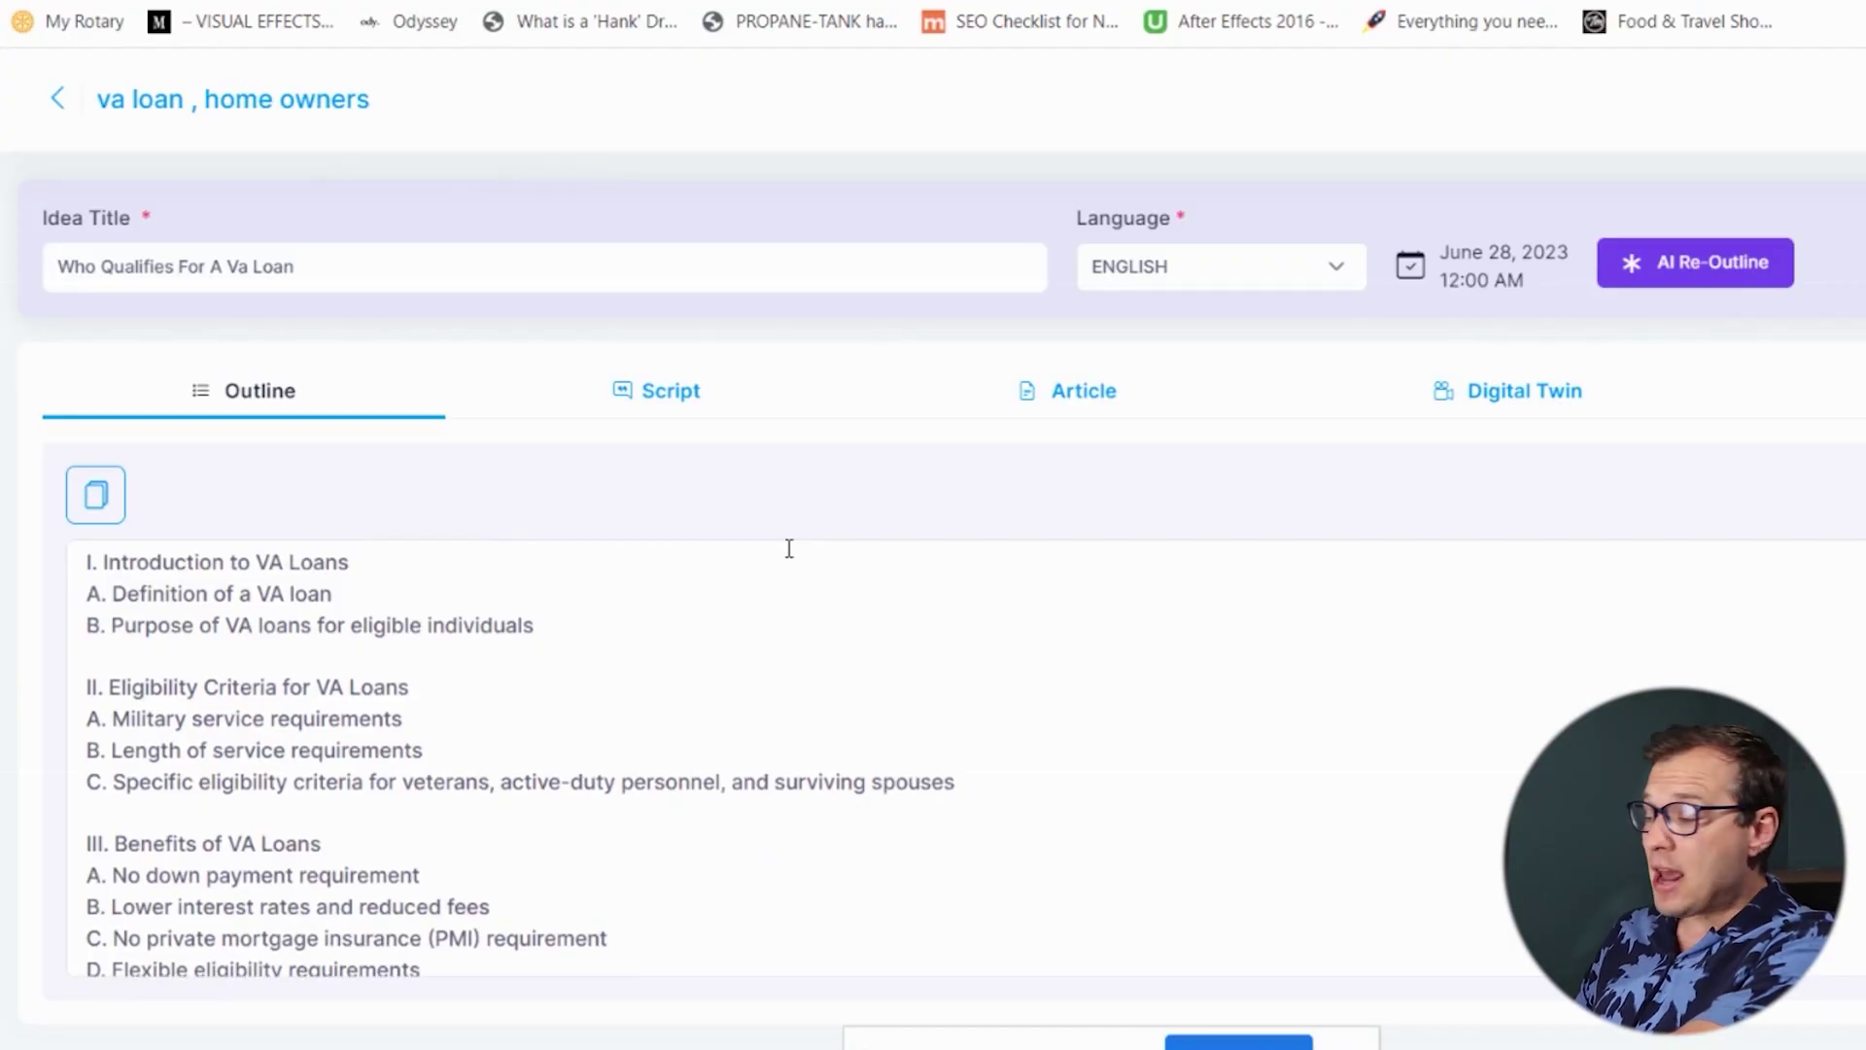
{"action": "scroll", "coordinate": [789, 549], "scroll_direction": "down", "scroll_amount": 1}
{"action": "scroll", "coordinate": [881, 710], "scroll_direction": "down", "scroll_amount": 4}
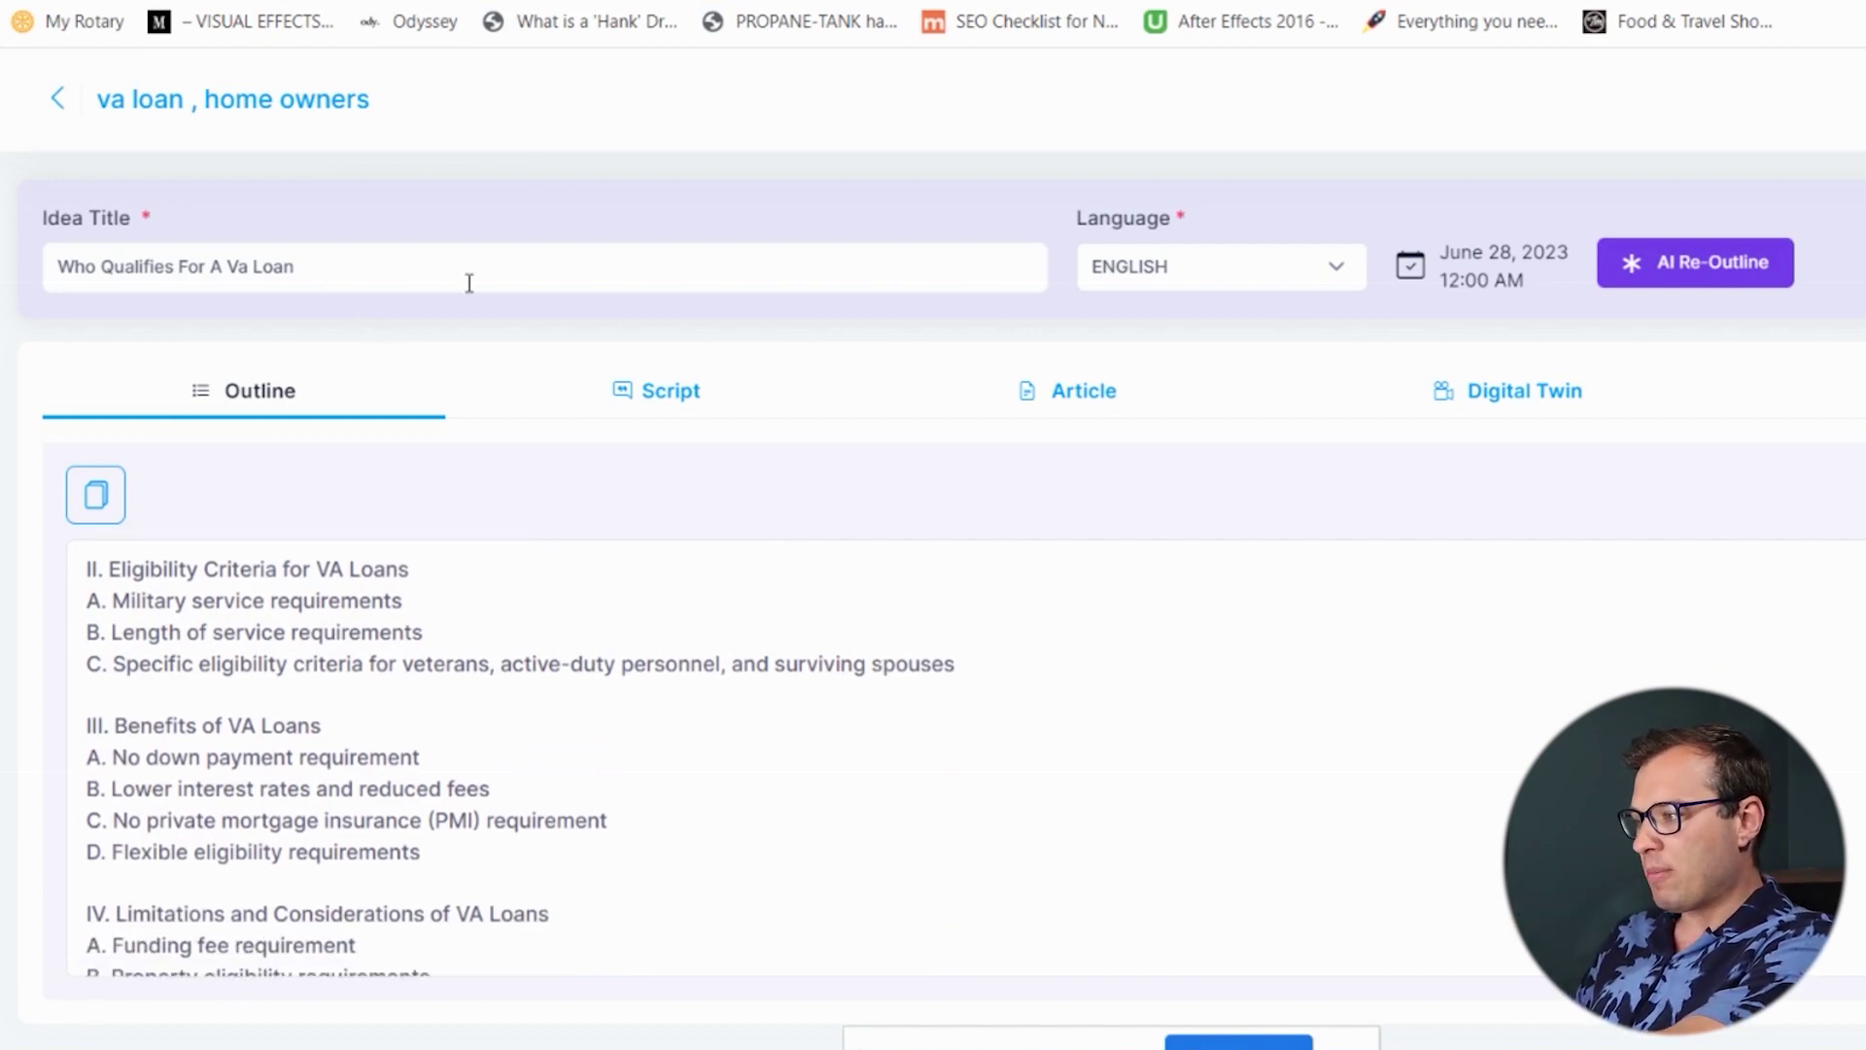
{"action": "left_click", "coordinate": [656, 418]}
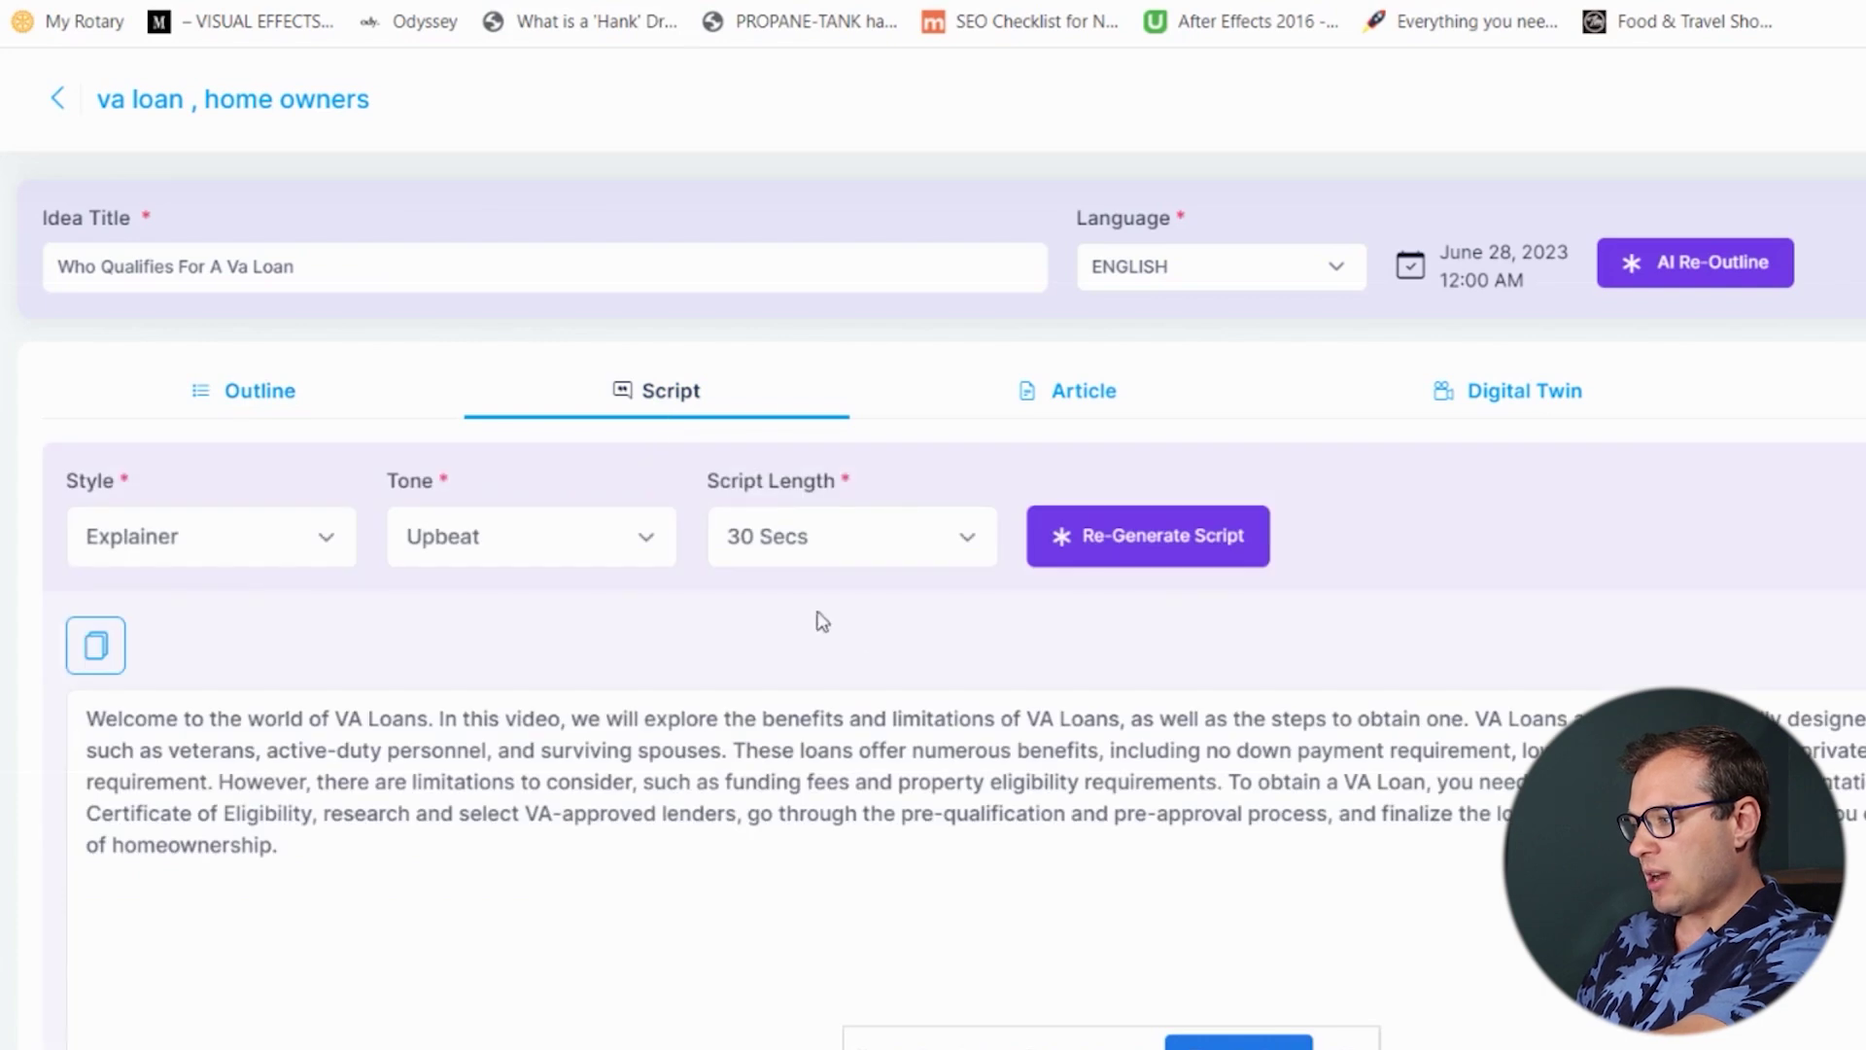
Step: Review the script style, tone and length options, keeping Upbeat tone and 30 Secs length
{"action": "scroll", "coordinate": [870, 667], "scroll_direction": "down", "scroll_amount": 3}
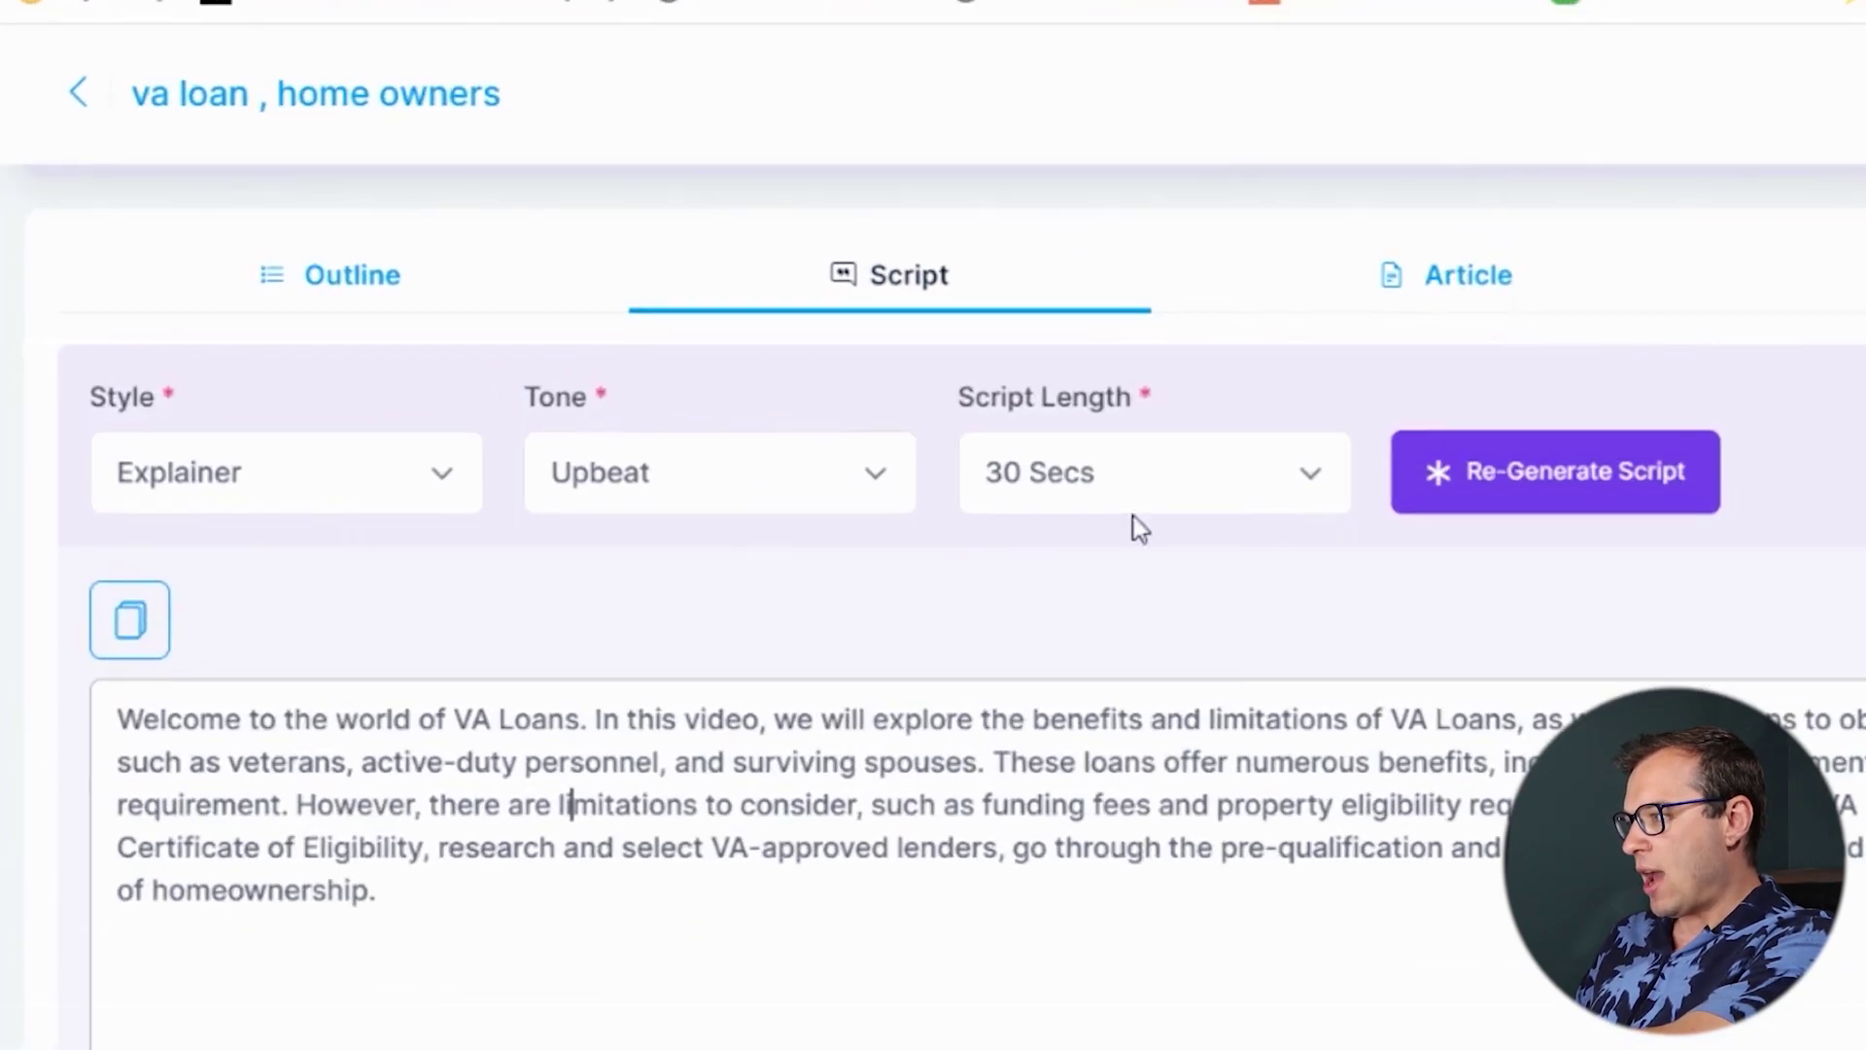
{"action": "left_click", "coordinate": [301, 505]}
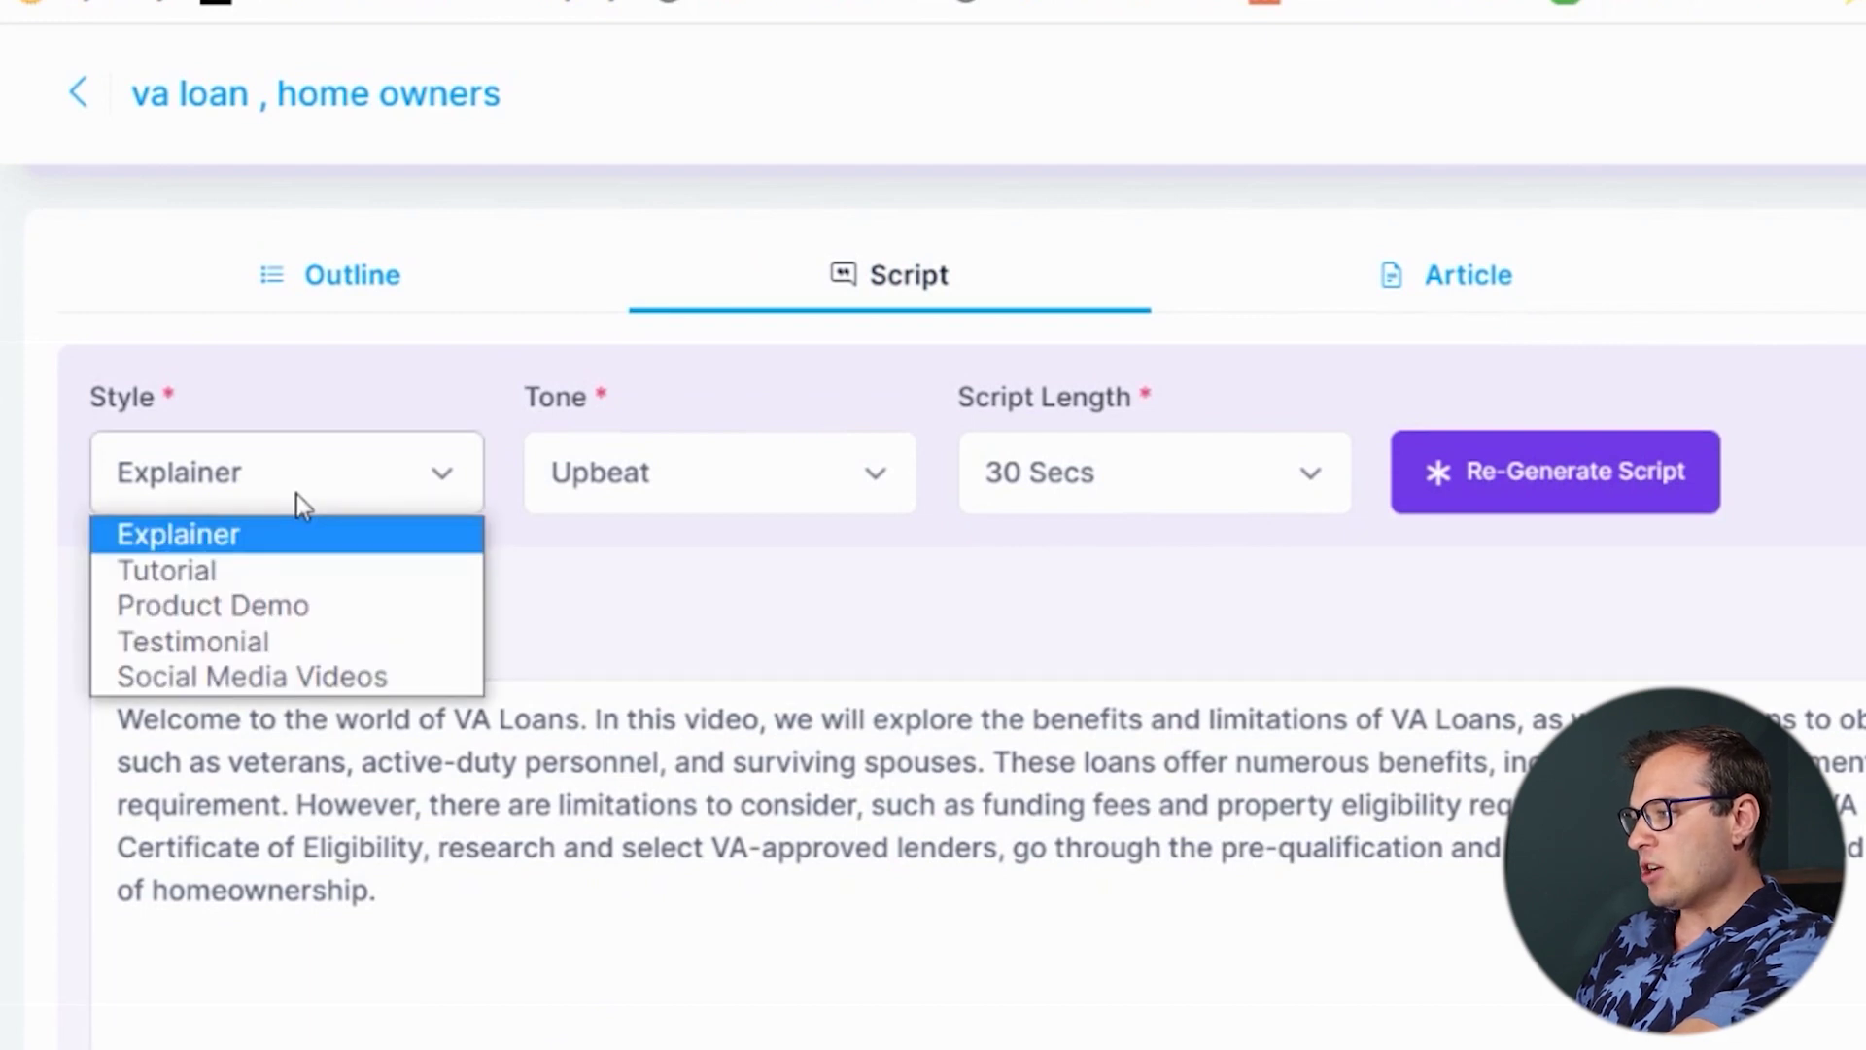
{"action": "left_click", "coordinate": [641, 506]}
{"action": "left_click", "coordinate": [248, 454]}
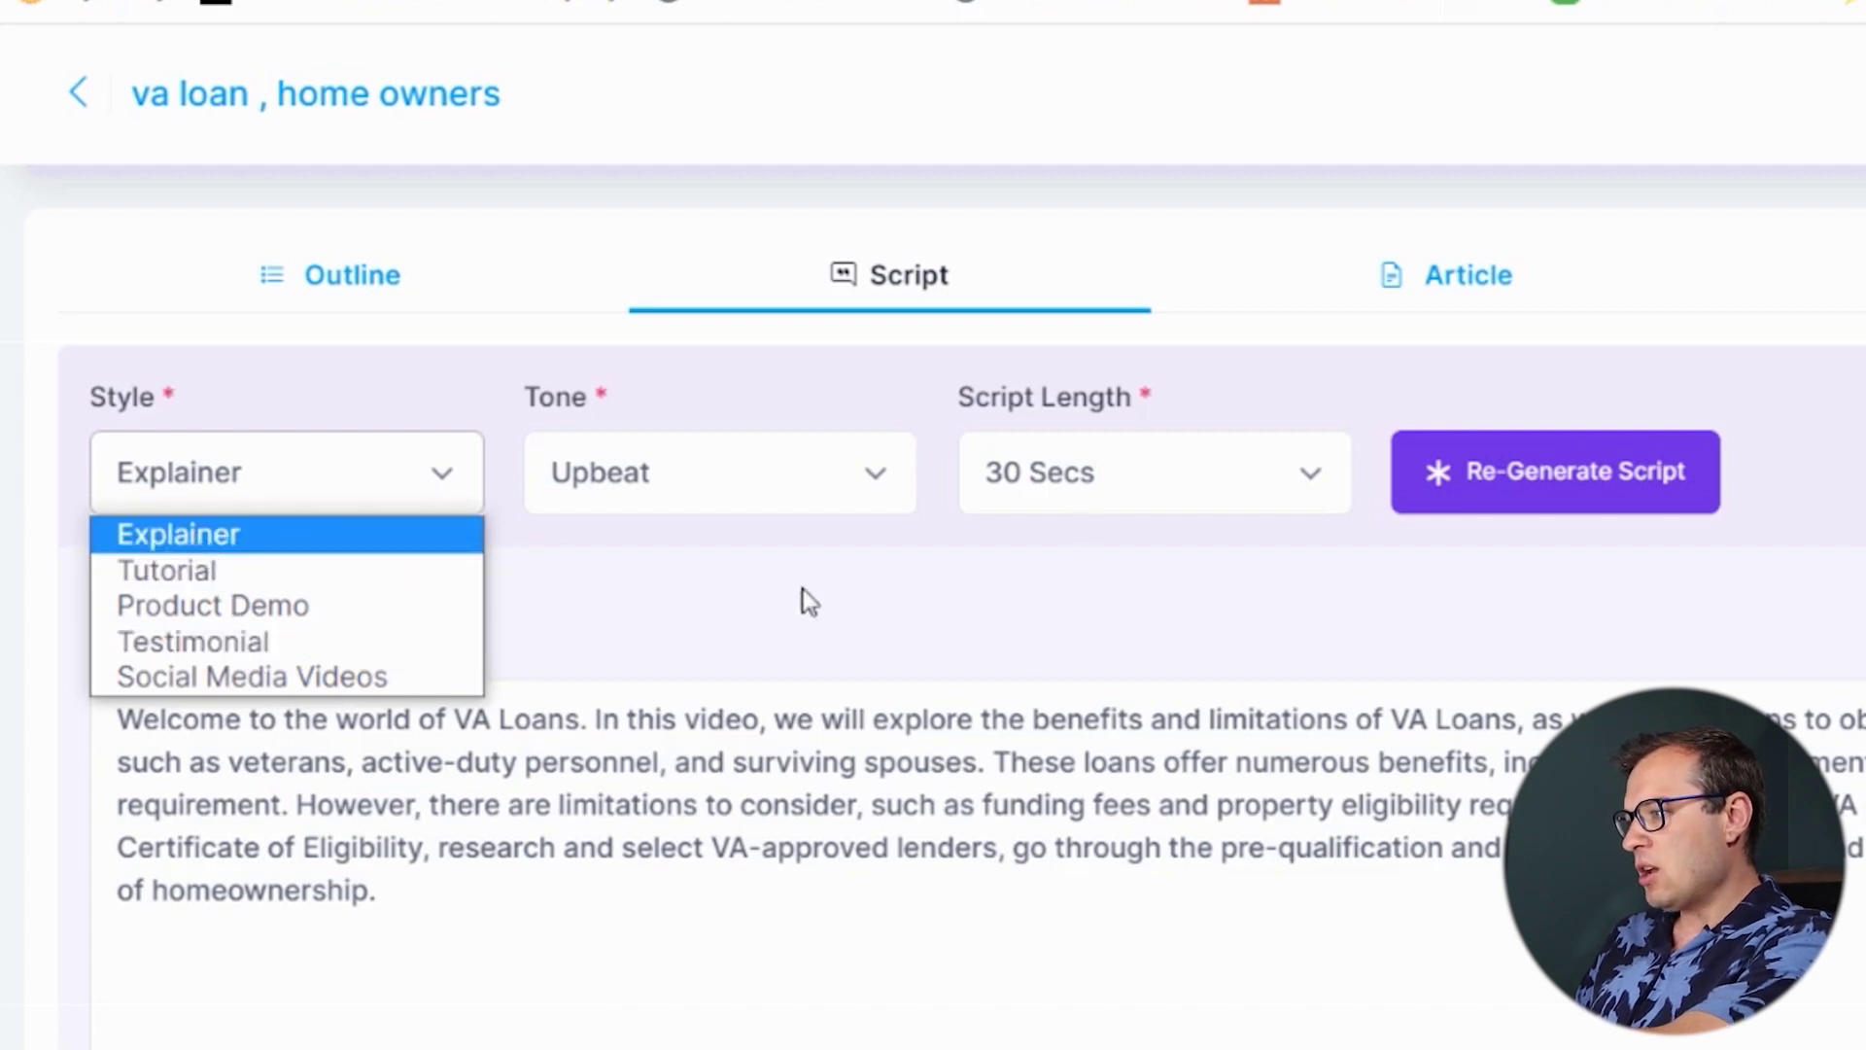
{"action": "left_click", "coordinate": [659, 463]}
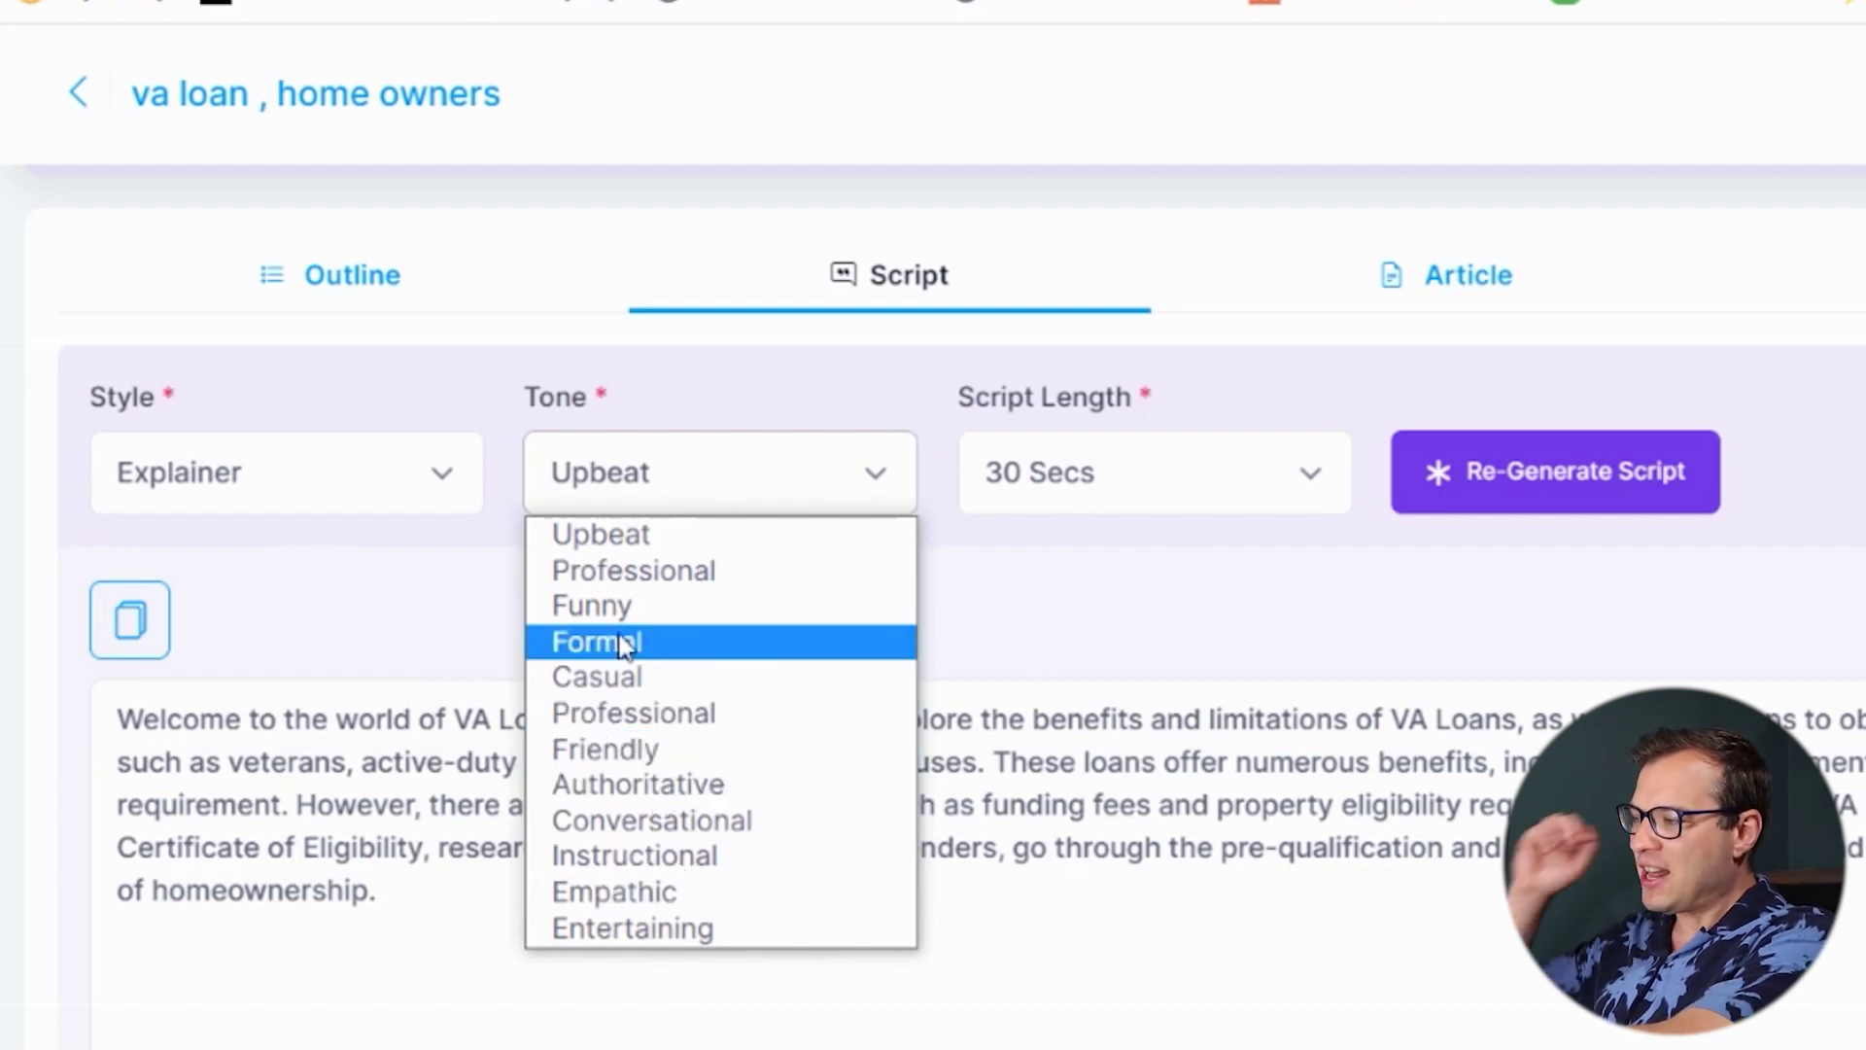
{"action": "left_click", "coordinate": [1263, 587]}
{"action": "left_click", "coordinate": [1200, 487]}
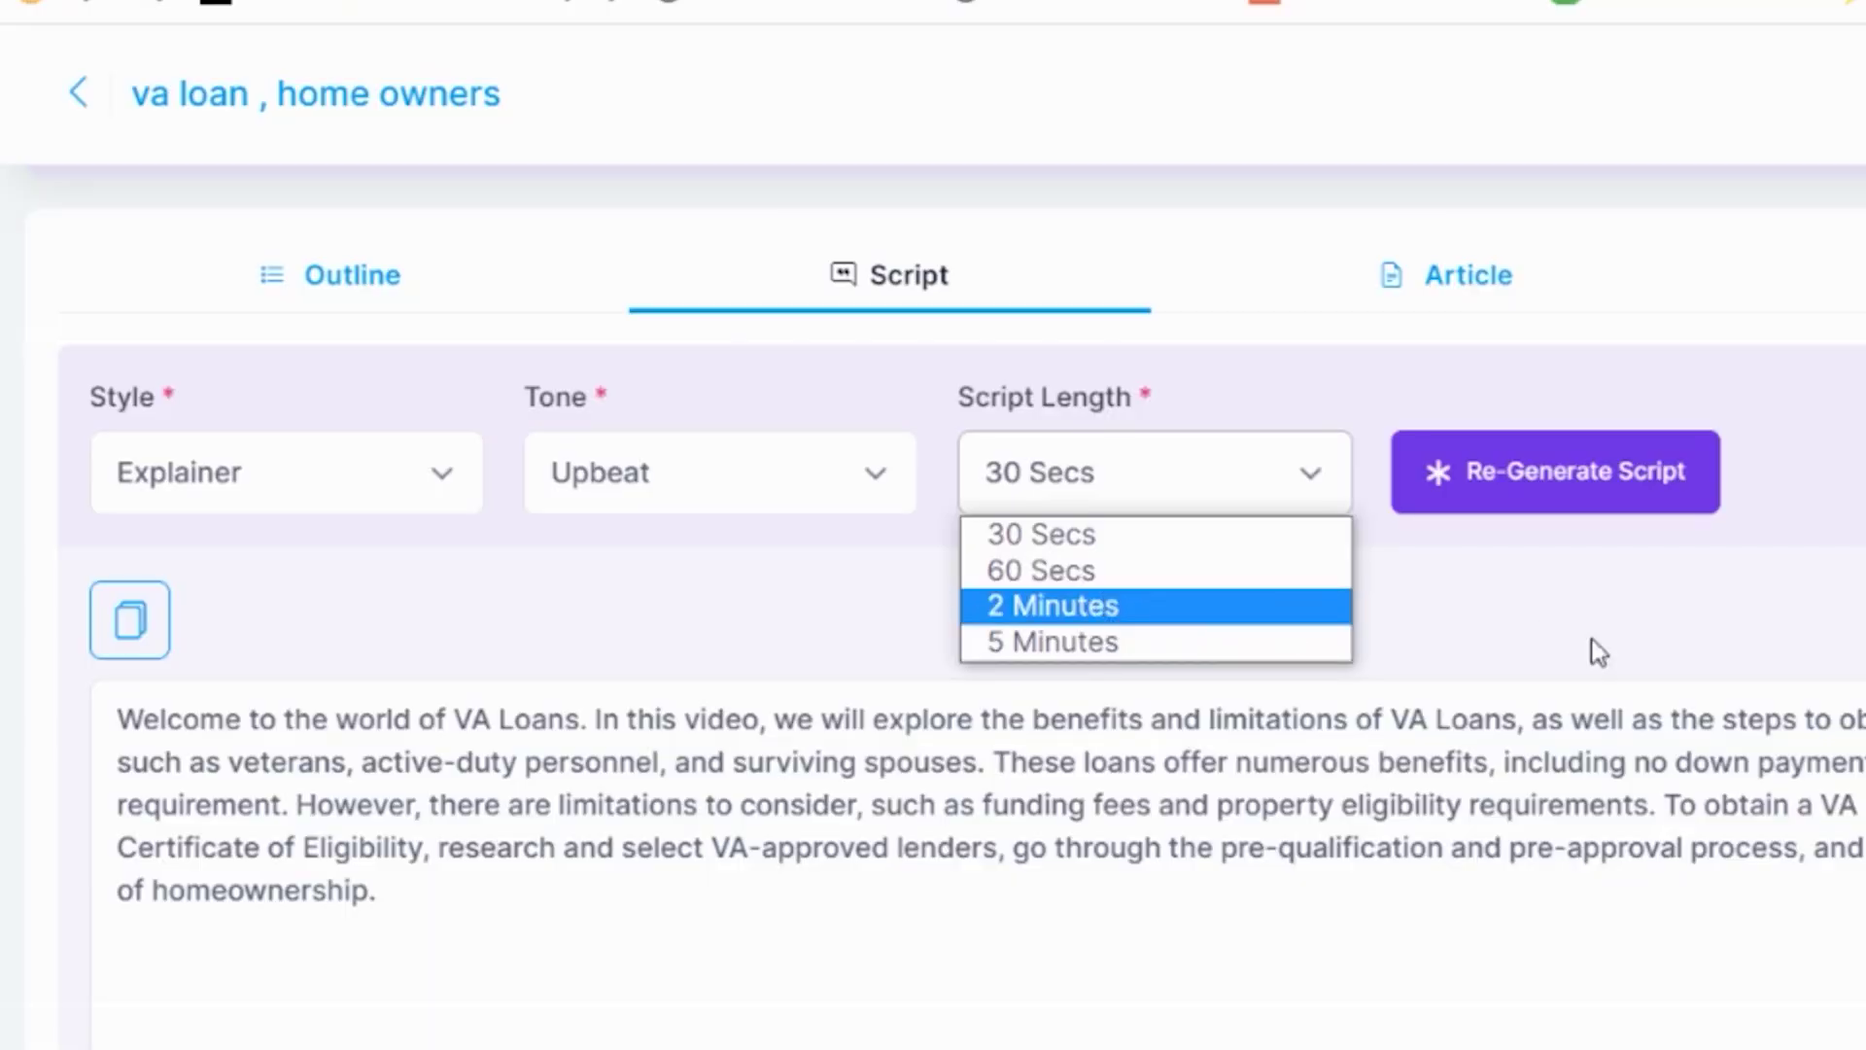
{"action": "left_click", "coordinate": [1608, 650]}
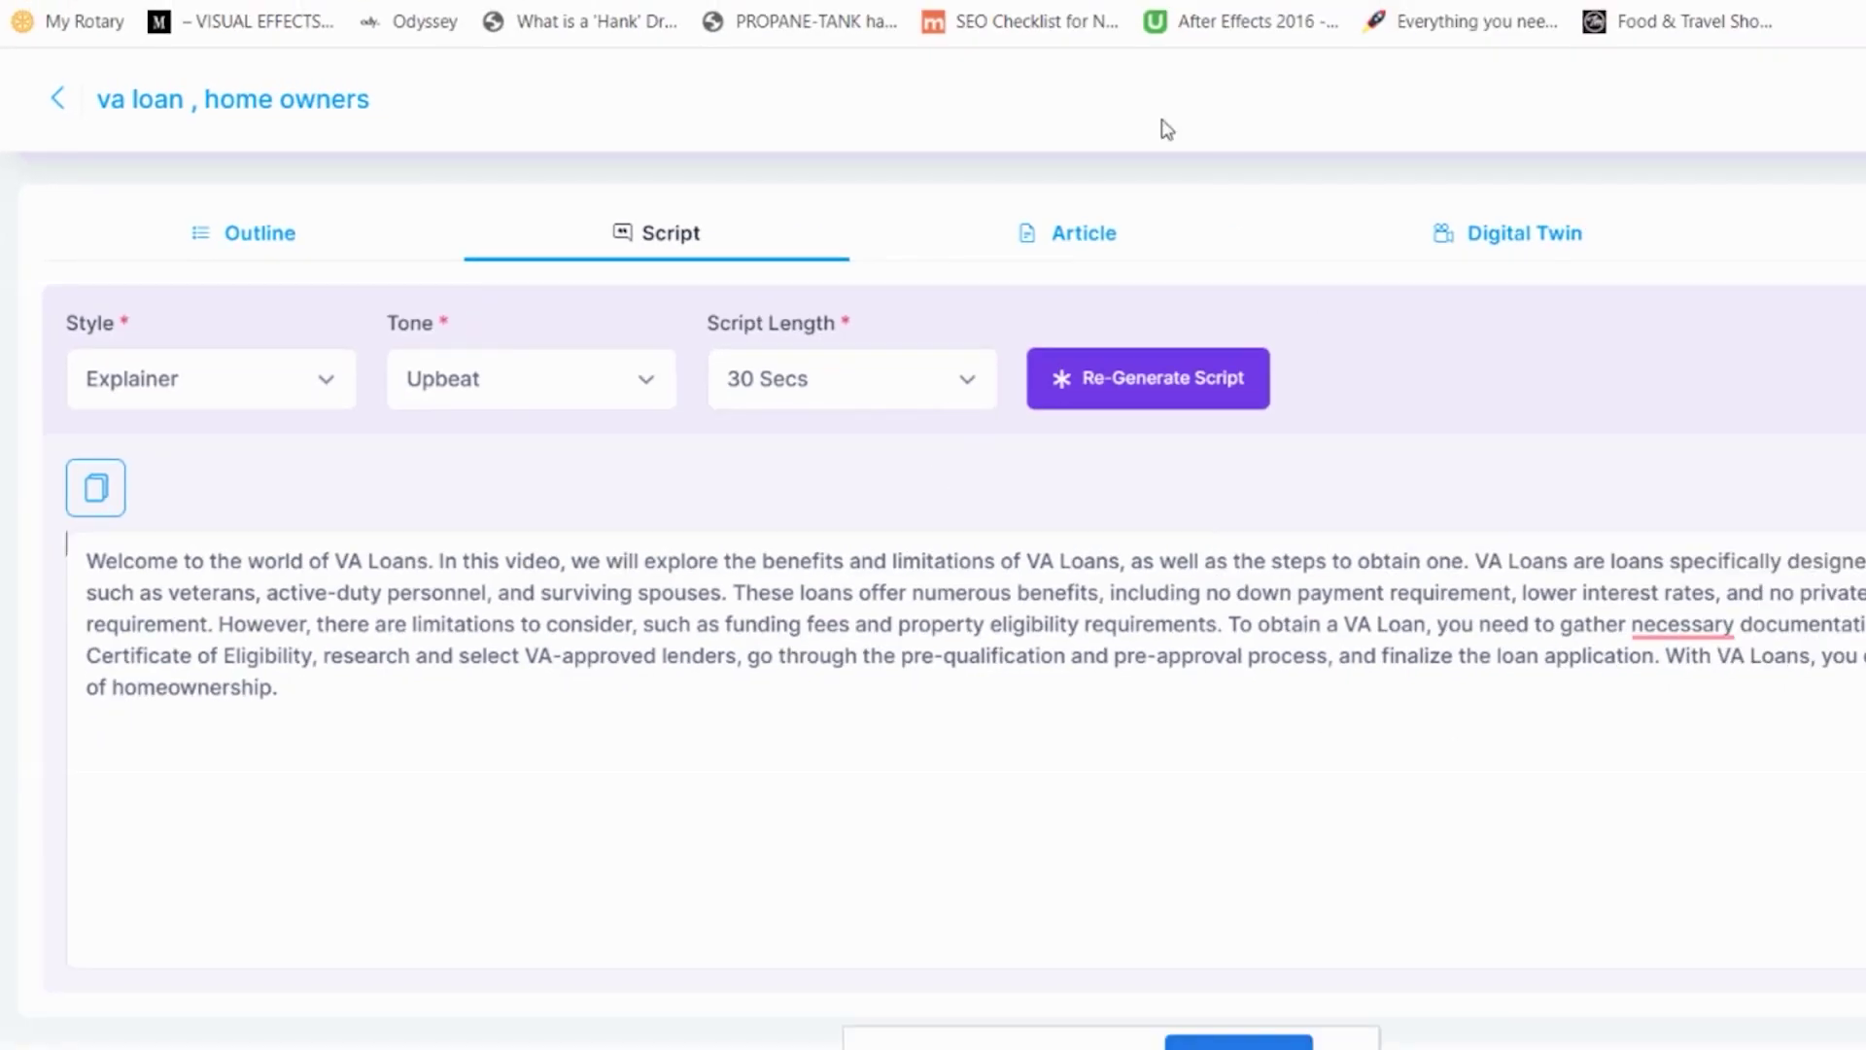
Step: View the generated article, then go back to the VA loan question list
{"action": "left_click", "coordinate": [1084, 232]}
{"action": "scroll", "coordinate": [583, 438], "scroll_direction": "up", "scroll_amount": 2}
{"action": "left_click", "coordinate": [214, 532]}
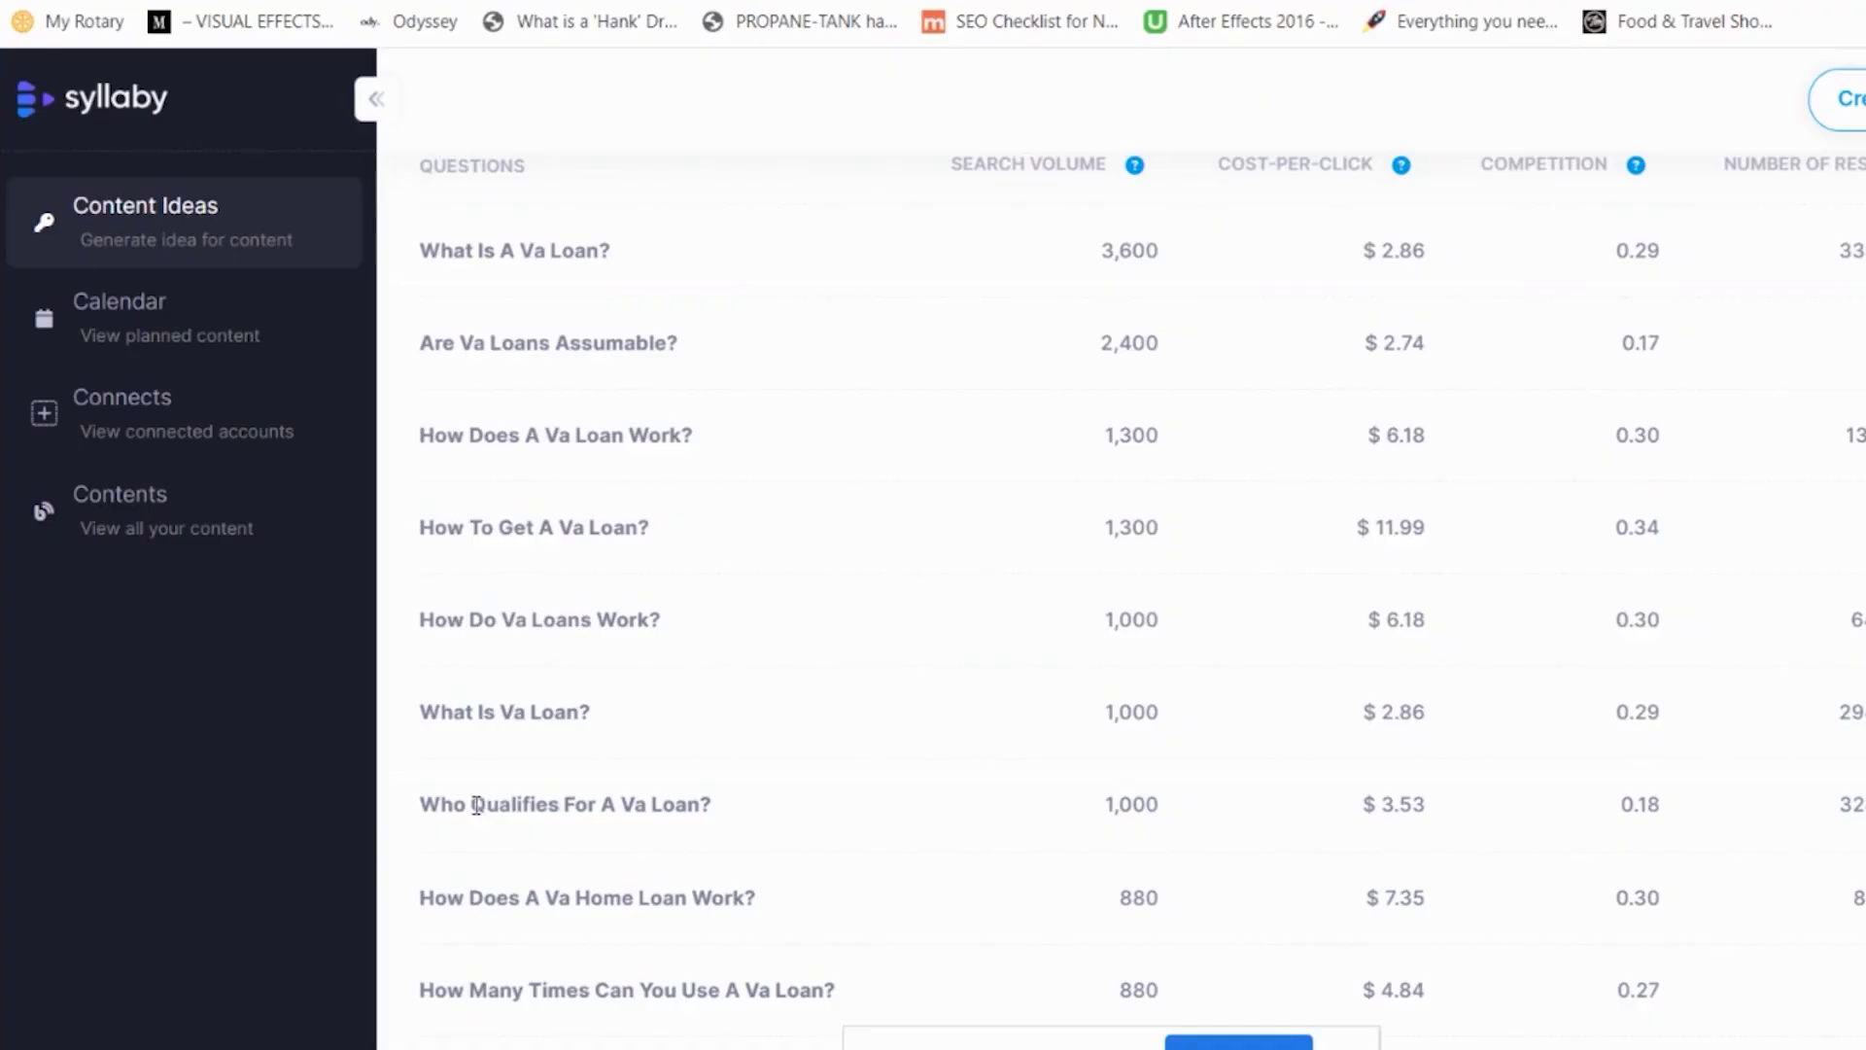
Step: Reopen 'Who Qualifies For A Va Loan?' as a June 28 idea and view its 30-second upbeat script
{"action": "left_click", "coordinate": [979, 492], "text": "shift"}
{"action": "left_click", "coordinate": [794, 510]}
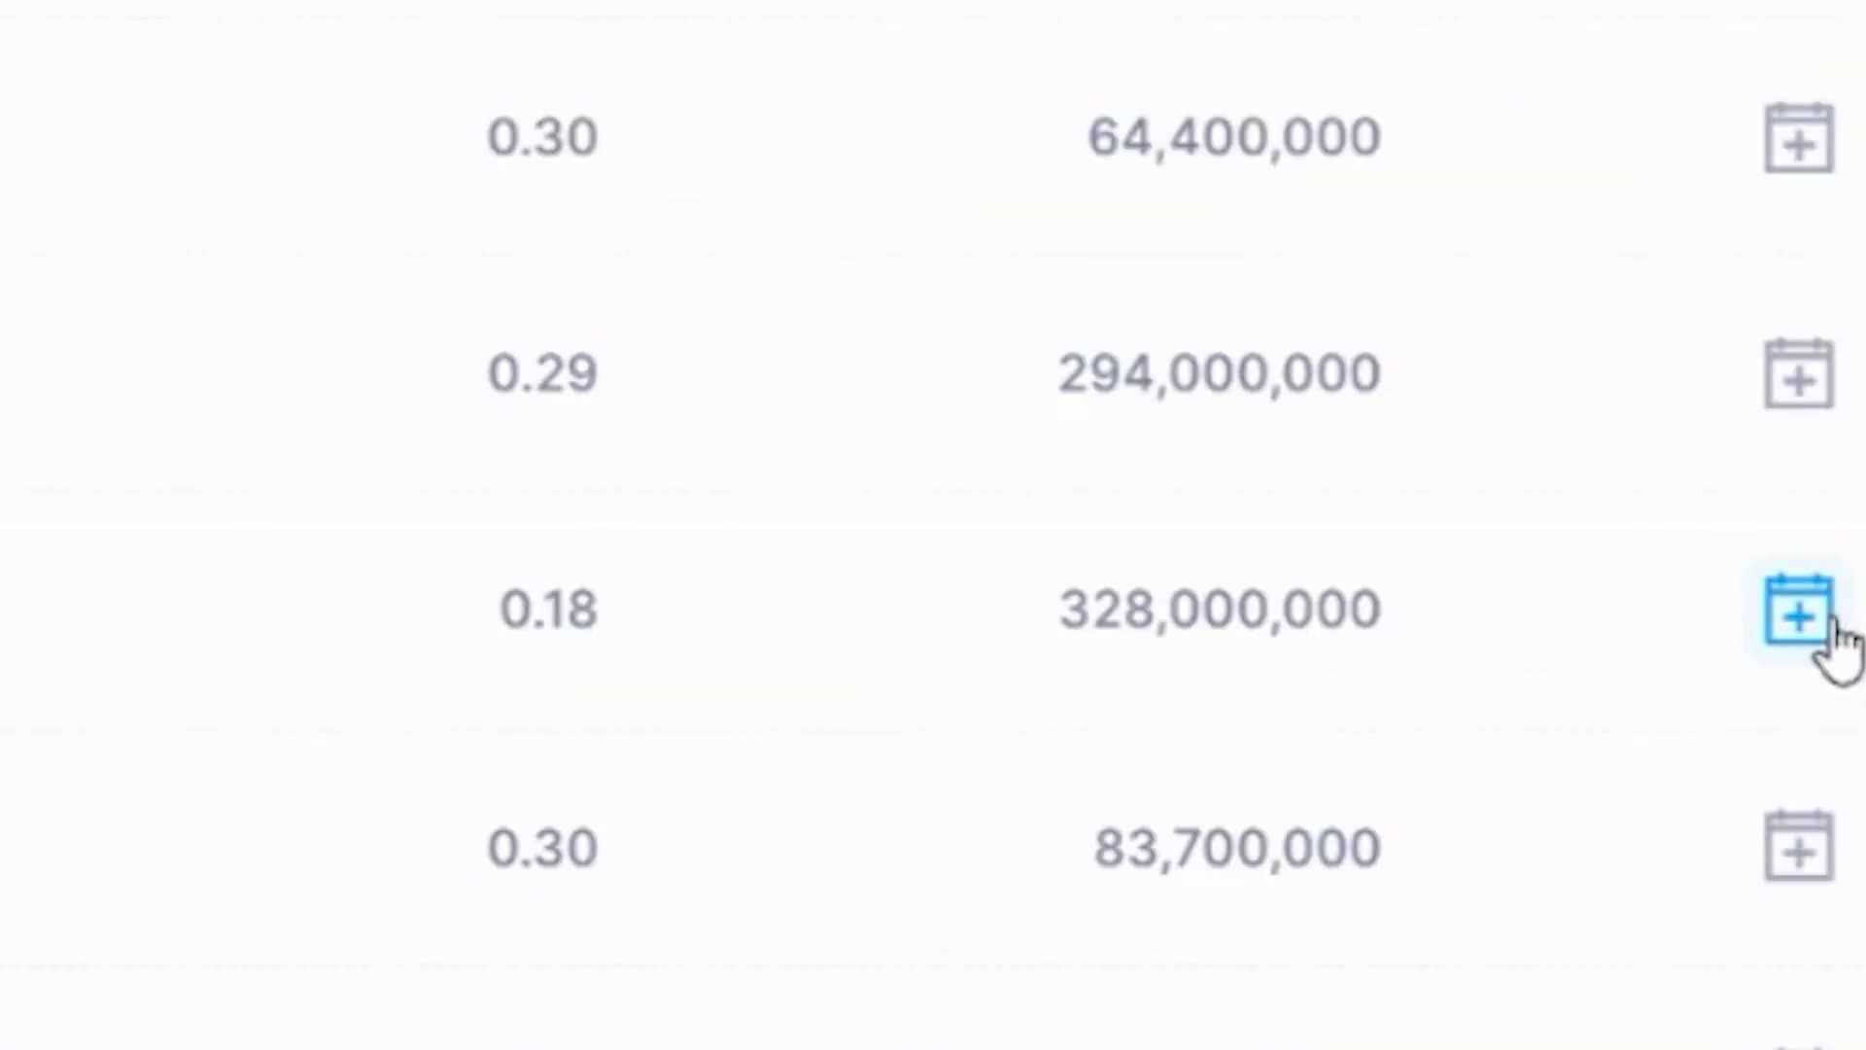
{"action": "left_click", "coordinate": [887, 587]}
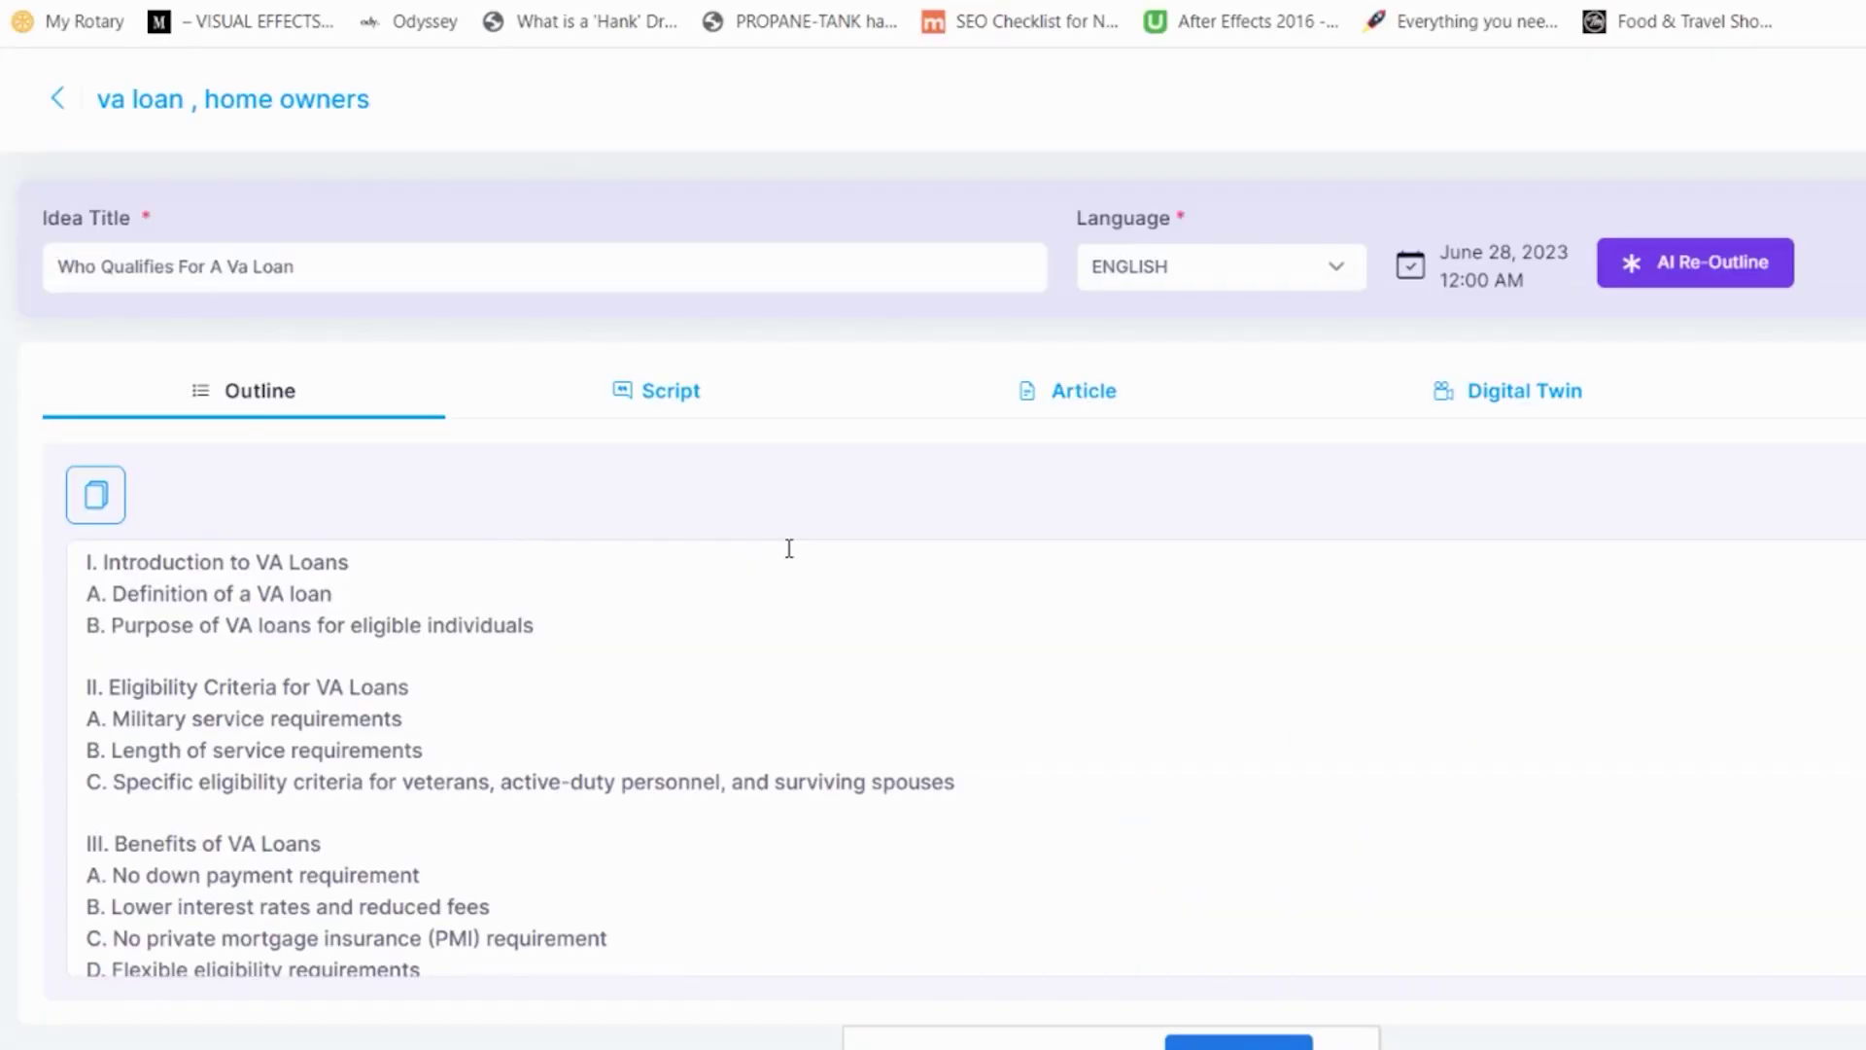
{"action": "left_click", "coordinate": [657, 413]}
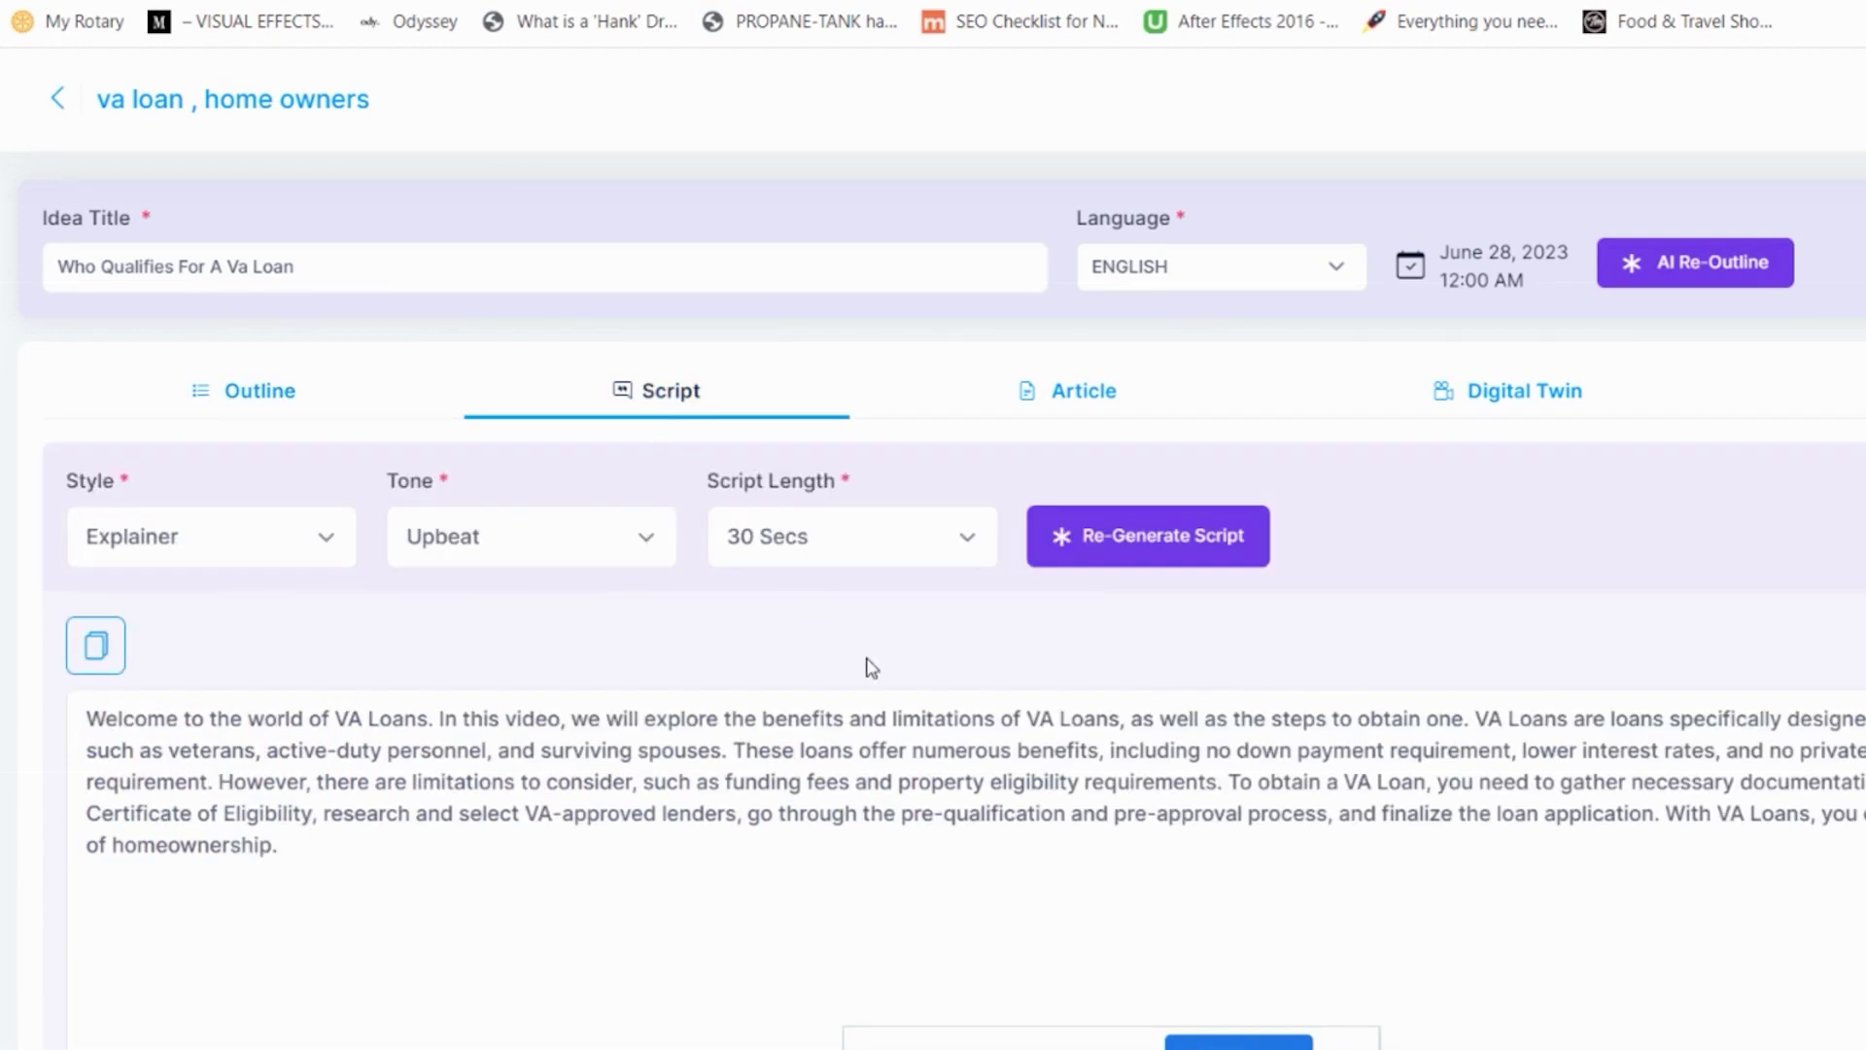
{"action": "scroll", "coordinate": [871, 667], "scroll_direction": "down", "scroll_amount": 2}
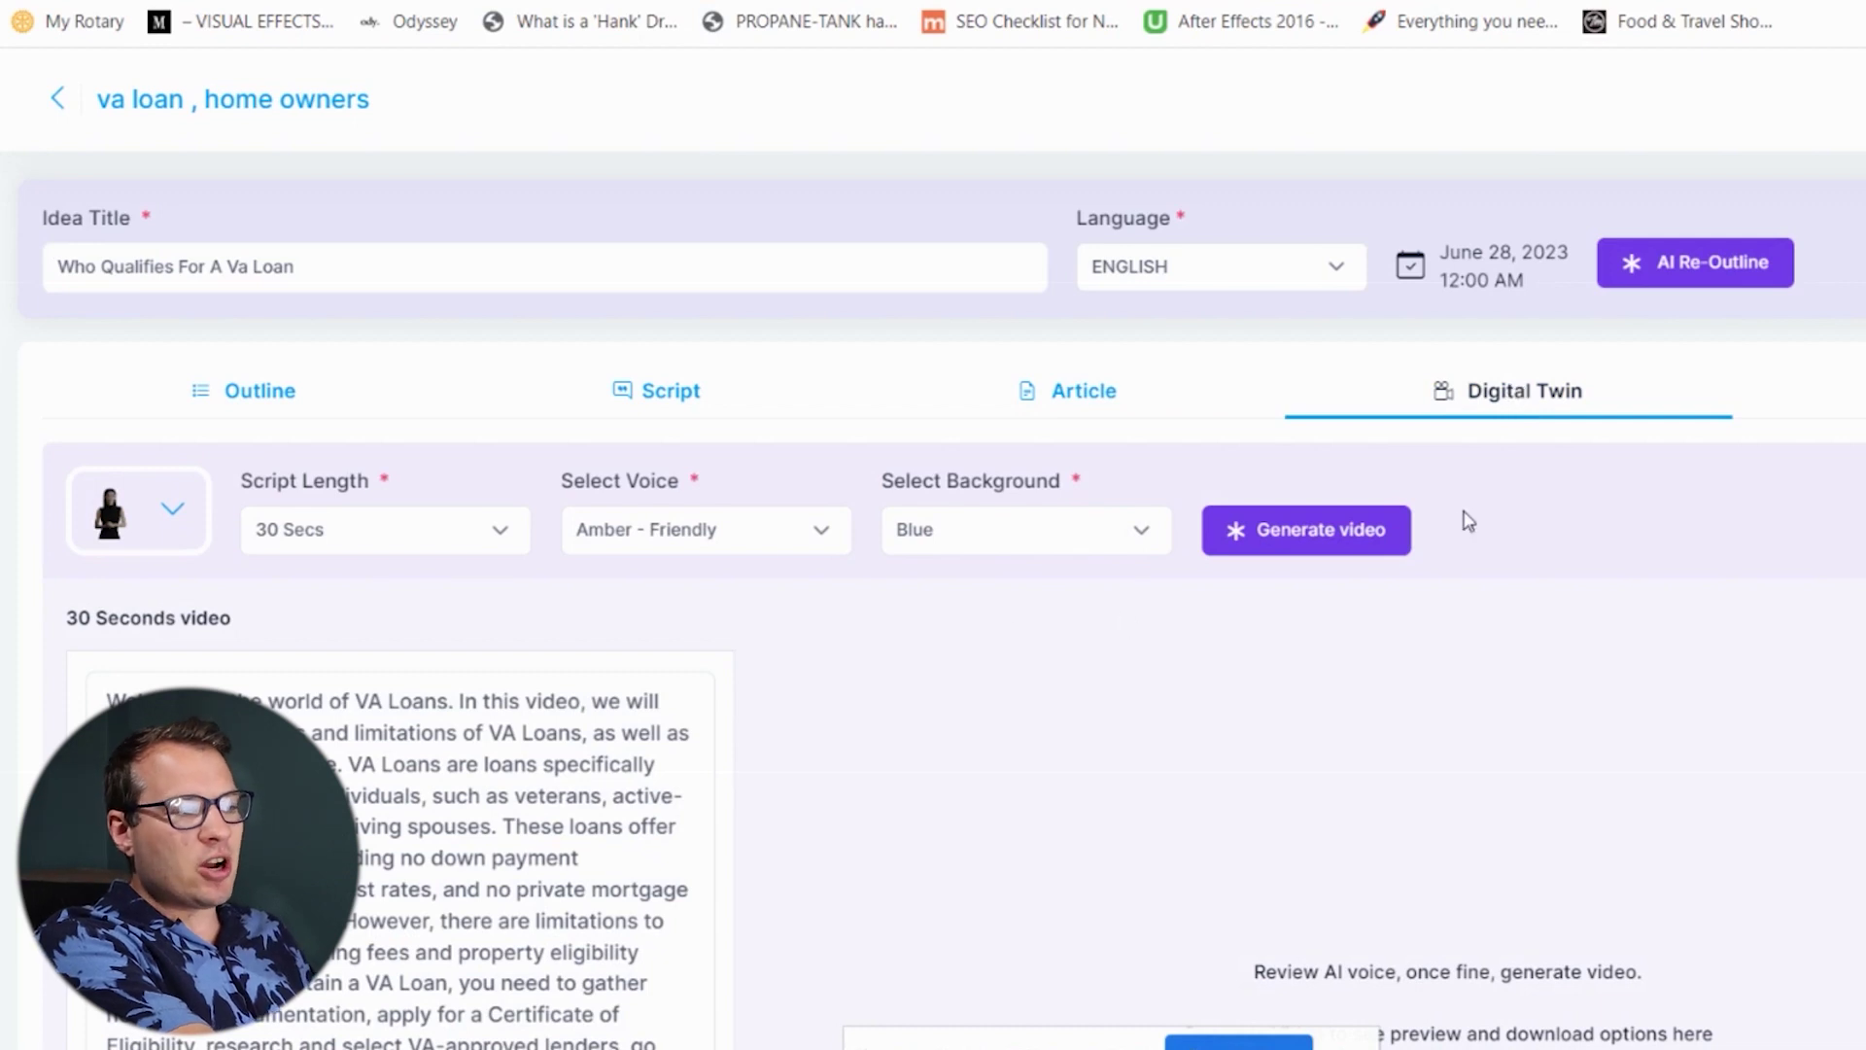
Step: Choose Peter as the digital twin presenter avatar
{"action": "scroll", "coordinate": [1495, 458], "scroll_direction": "down", "scroll_amount": 2}
{"action": "scroll", "coordinate": [1495, 459], "scroll_direction": "up", "scroll_amount": 1}
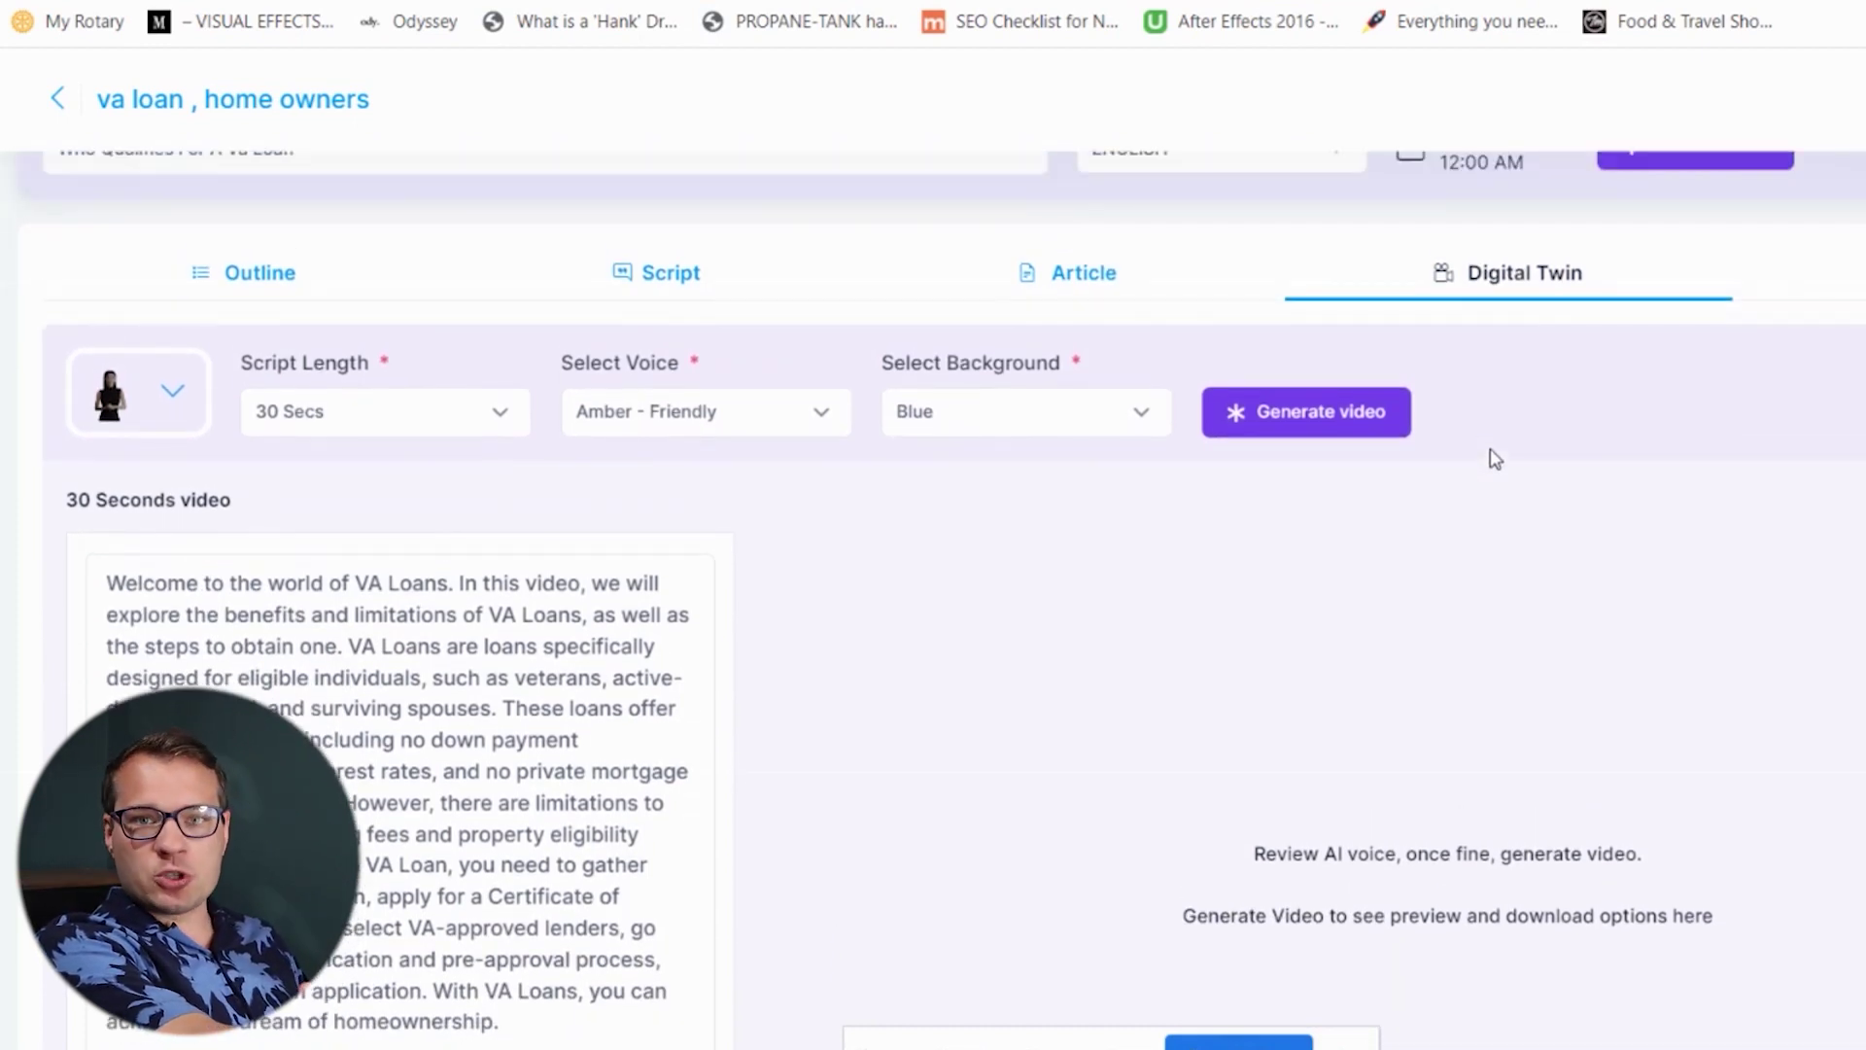
{"action": "scroll", "coordinate": [1495, 459], "scroll_direction": "down", "scroll_amount": 1}
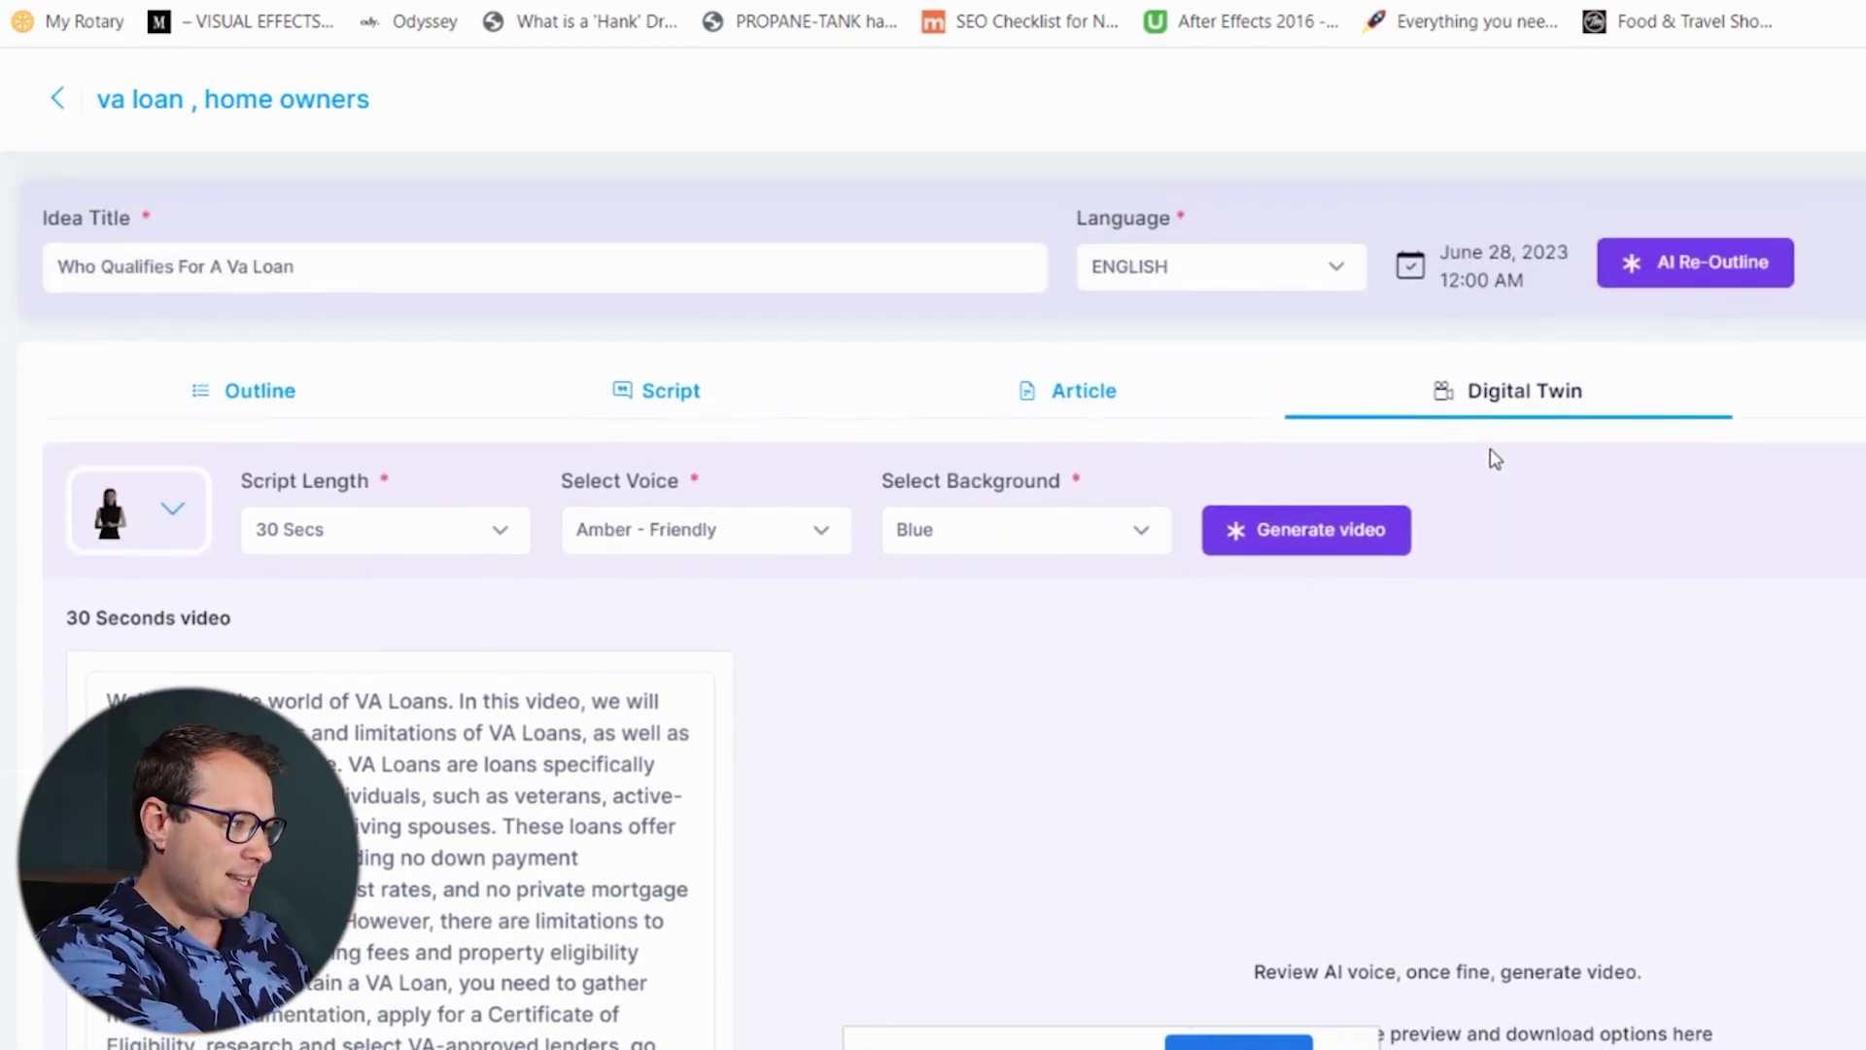
{"action": "left_click", "coordinate": [178, 523]}
{"action": "scroll", "coordinate": [1095, 529], "scroll_direction": "down", "scroll_amount": 2}
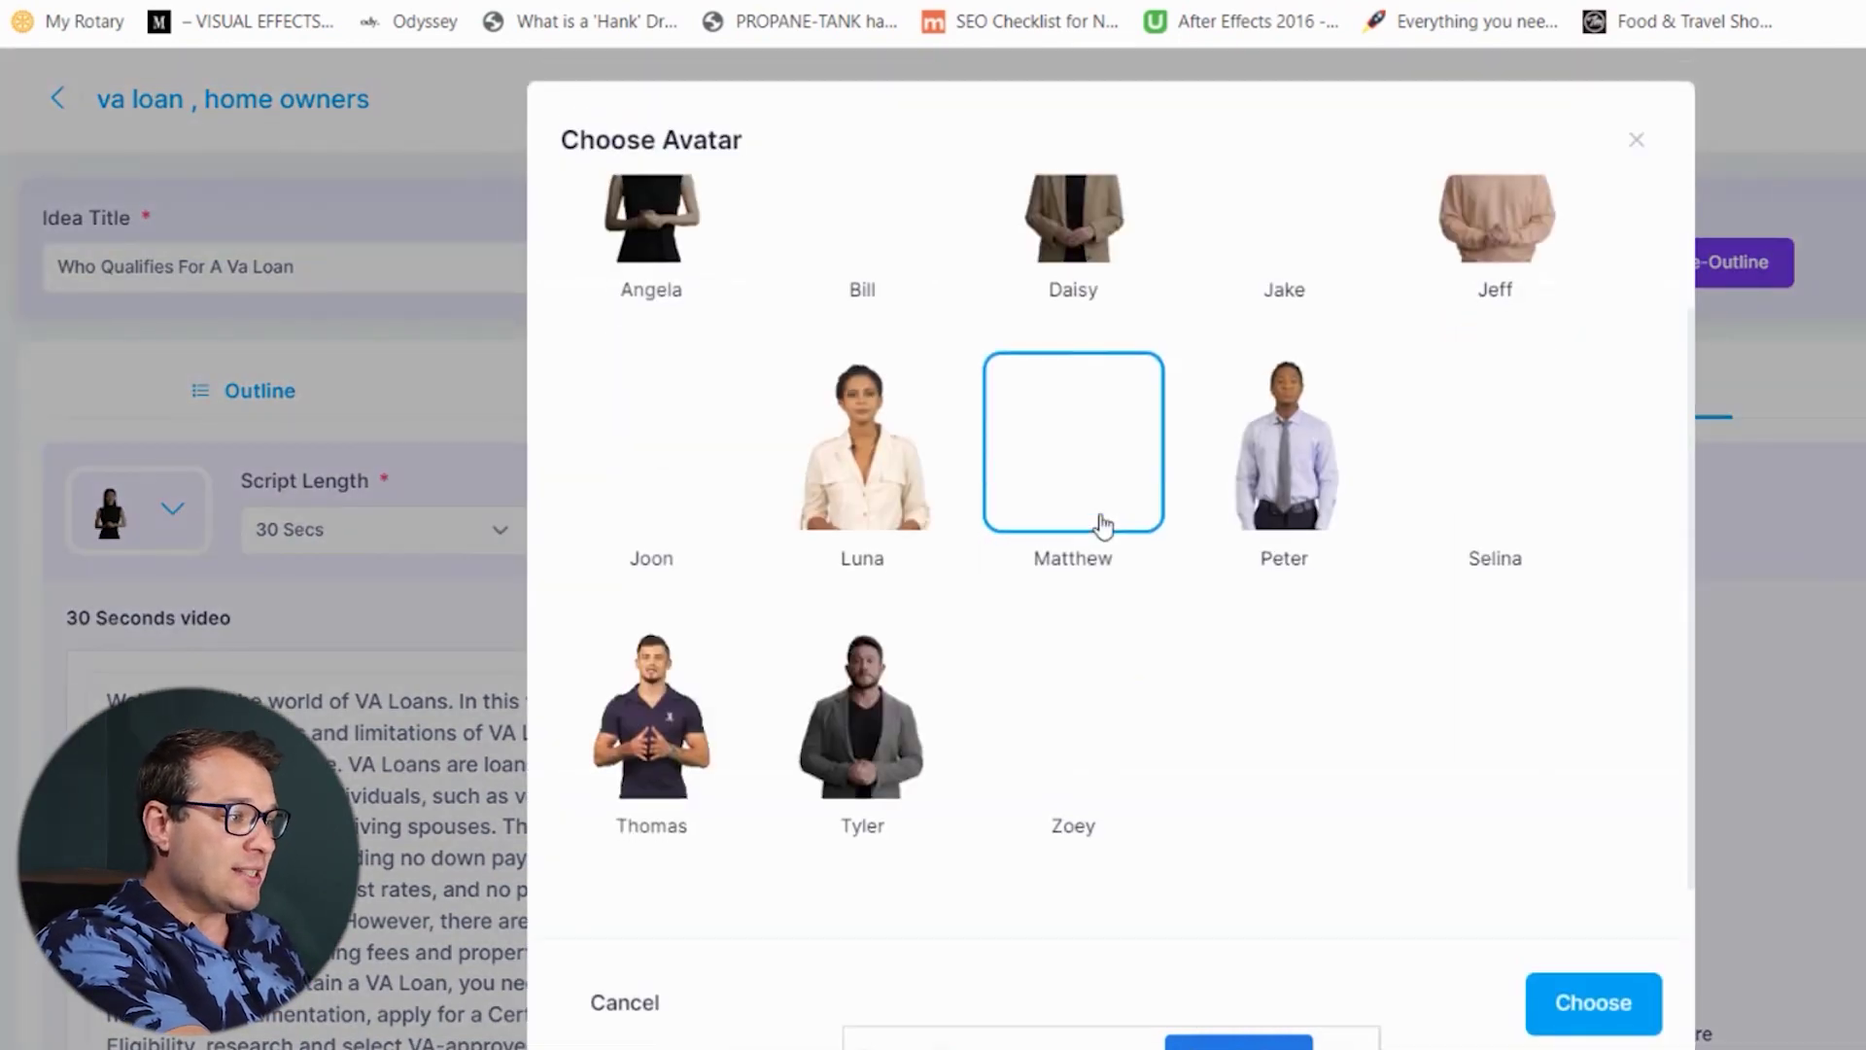
{"action": "scroll", "coordinate": [1103, 526], "scroll_direction": "up", "scroll_amount": 2}
{"action": "scroll", "coordinate": [1283, 447], "scroll_direction": "down", "scroll_amount": 2}
{"action": "scroll", "coordinate": [1288, 459], "scroll_direction": "up", "scroll_amount": 2}
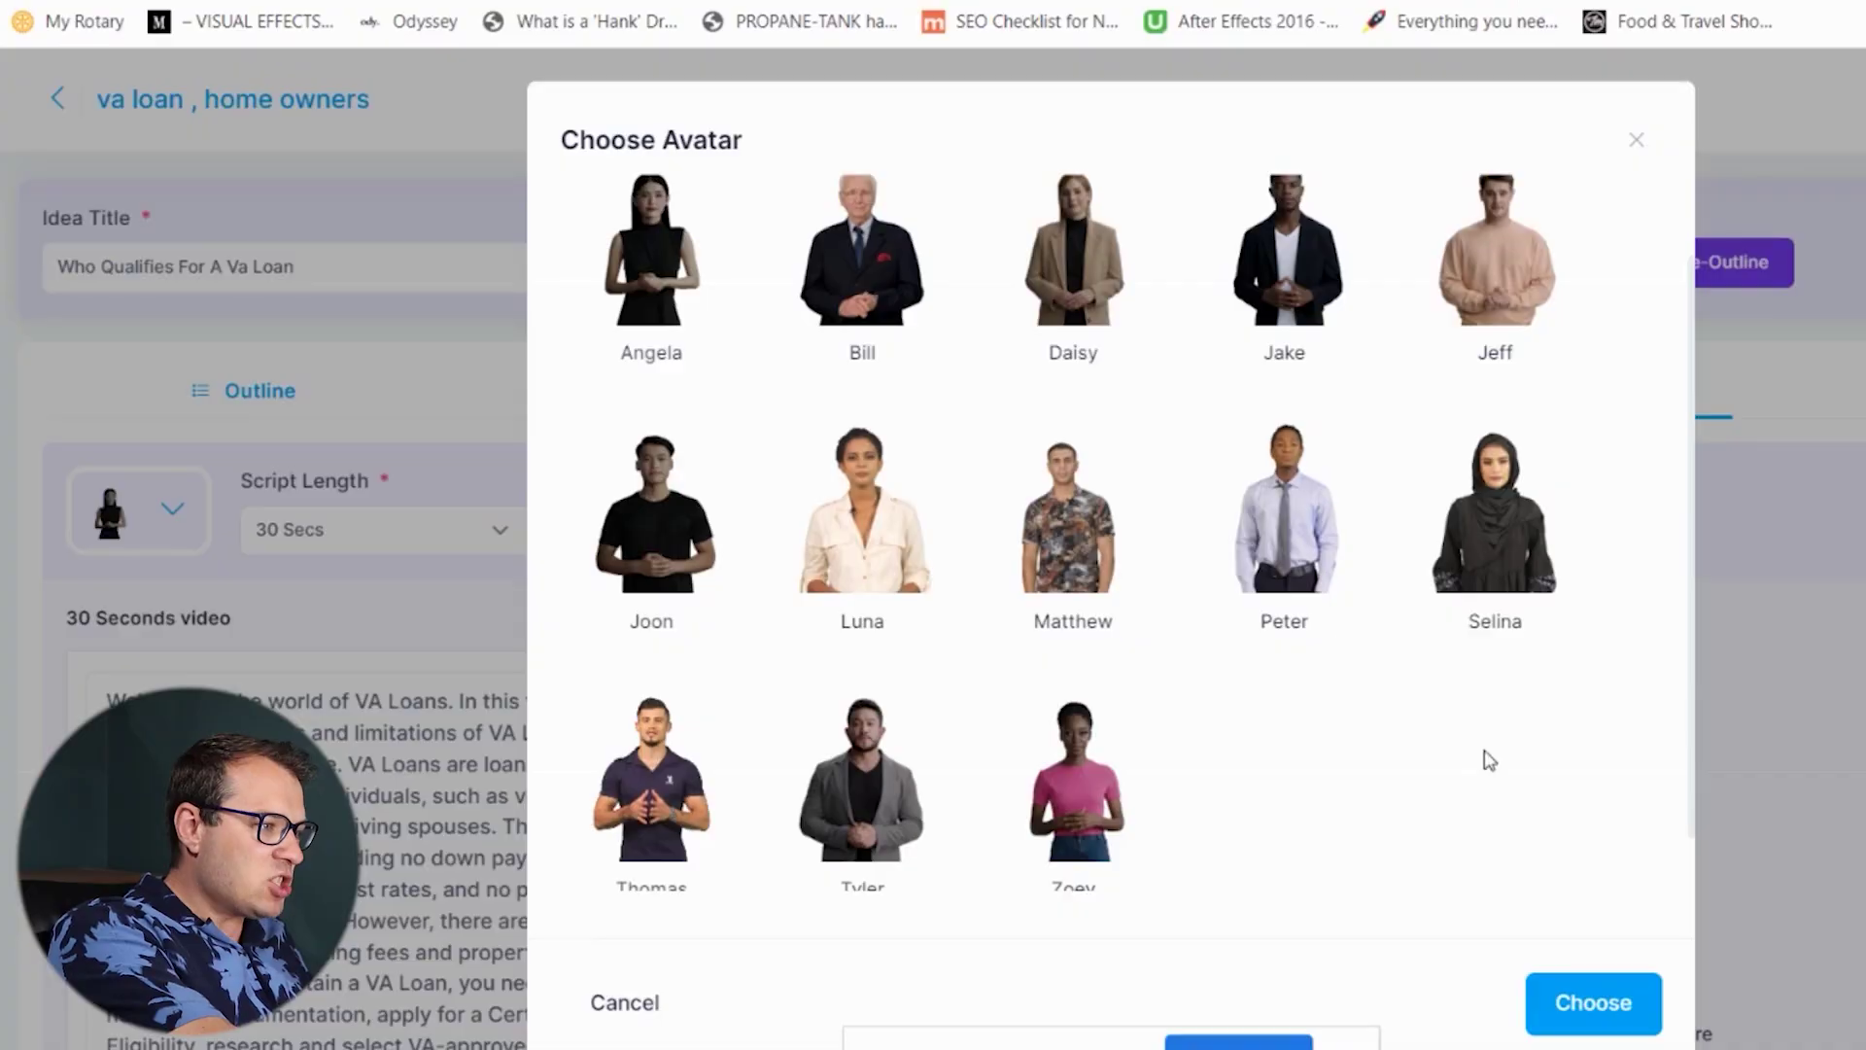
{"action": "scroll", "coordinate": [1366, 768], "scroll_direction": "down", "scroll_amount": 1}
{"action": "left_click", "coordinate": [1276, 566]}
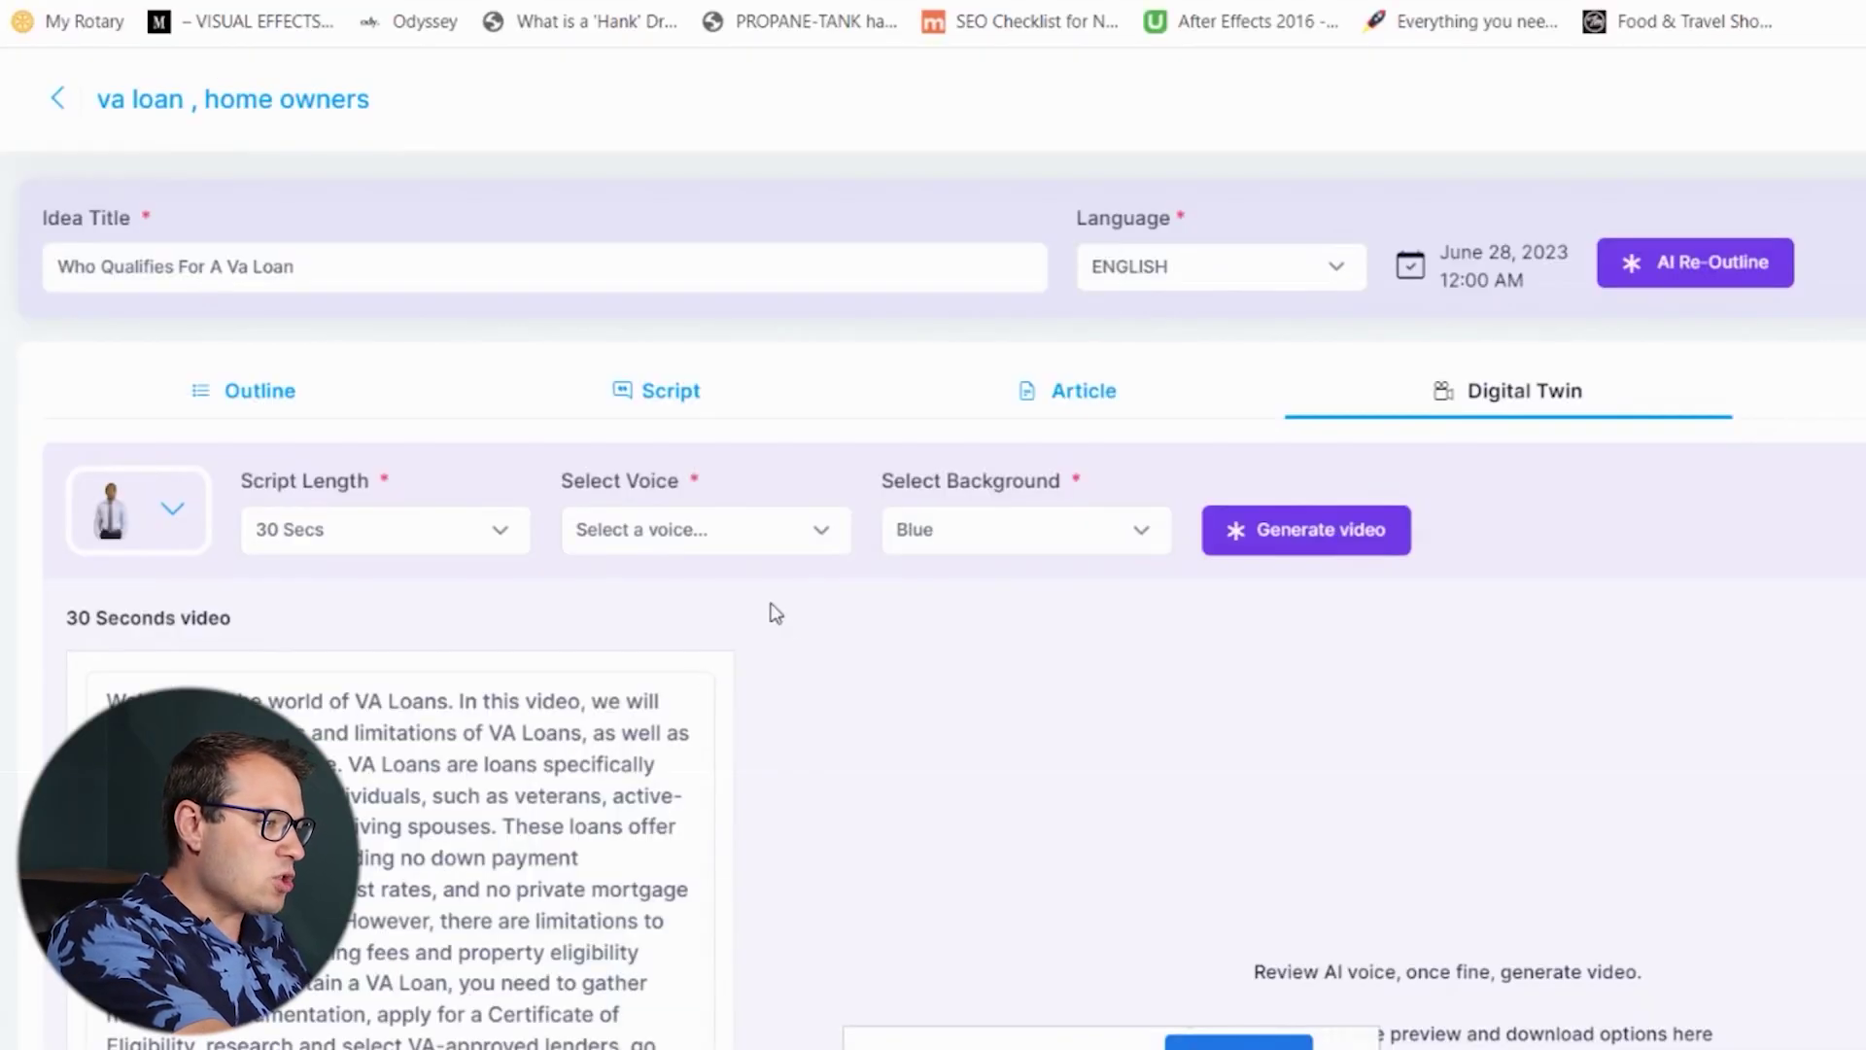
Step: Set the voice to Davis - Professional and the video background to White
{"action": "left_click", "coordinate": [707, 544]}
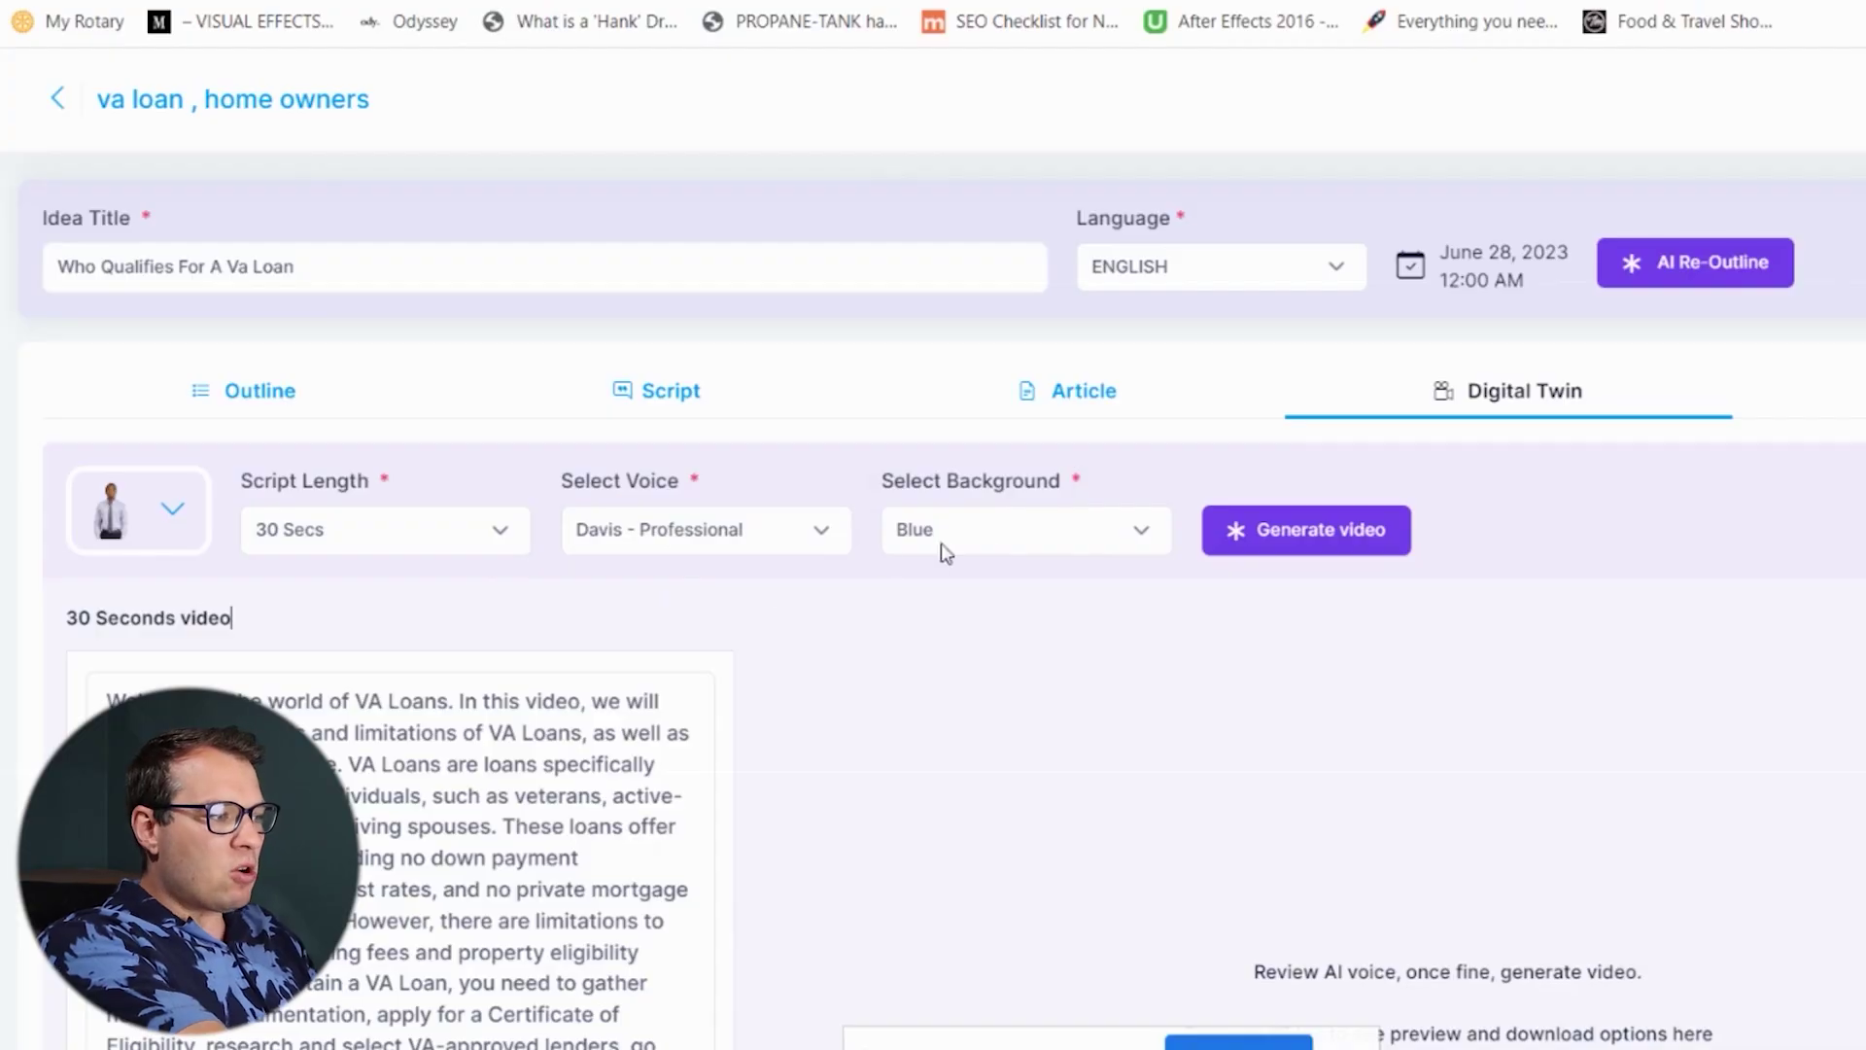
{"action": "left_click", "coordinate": [1041, 533]}
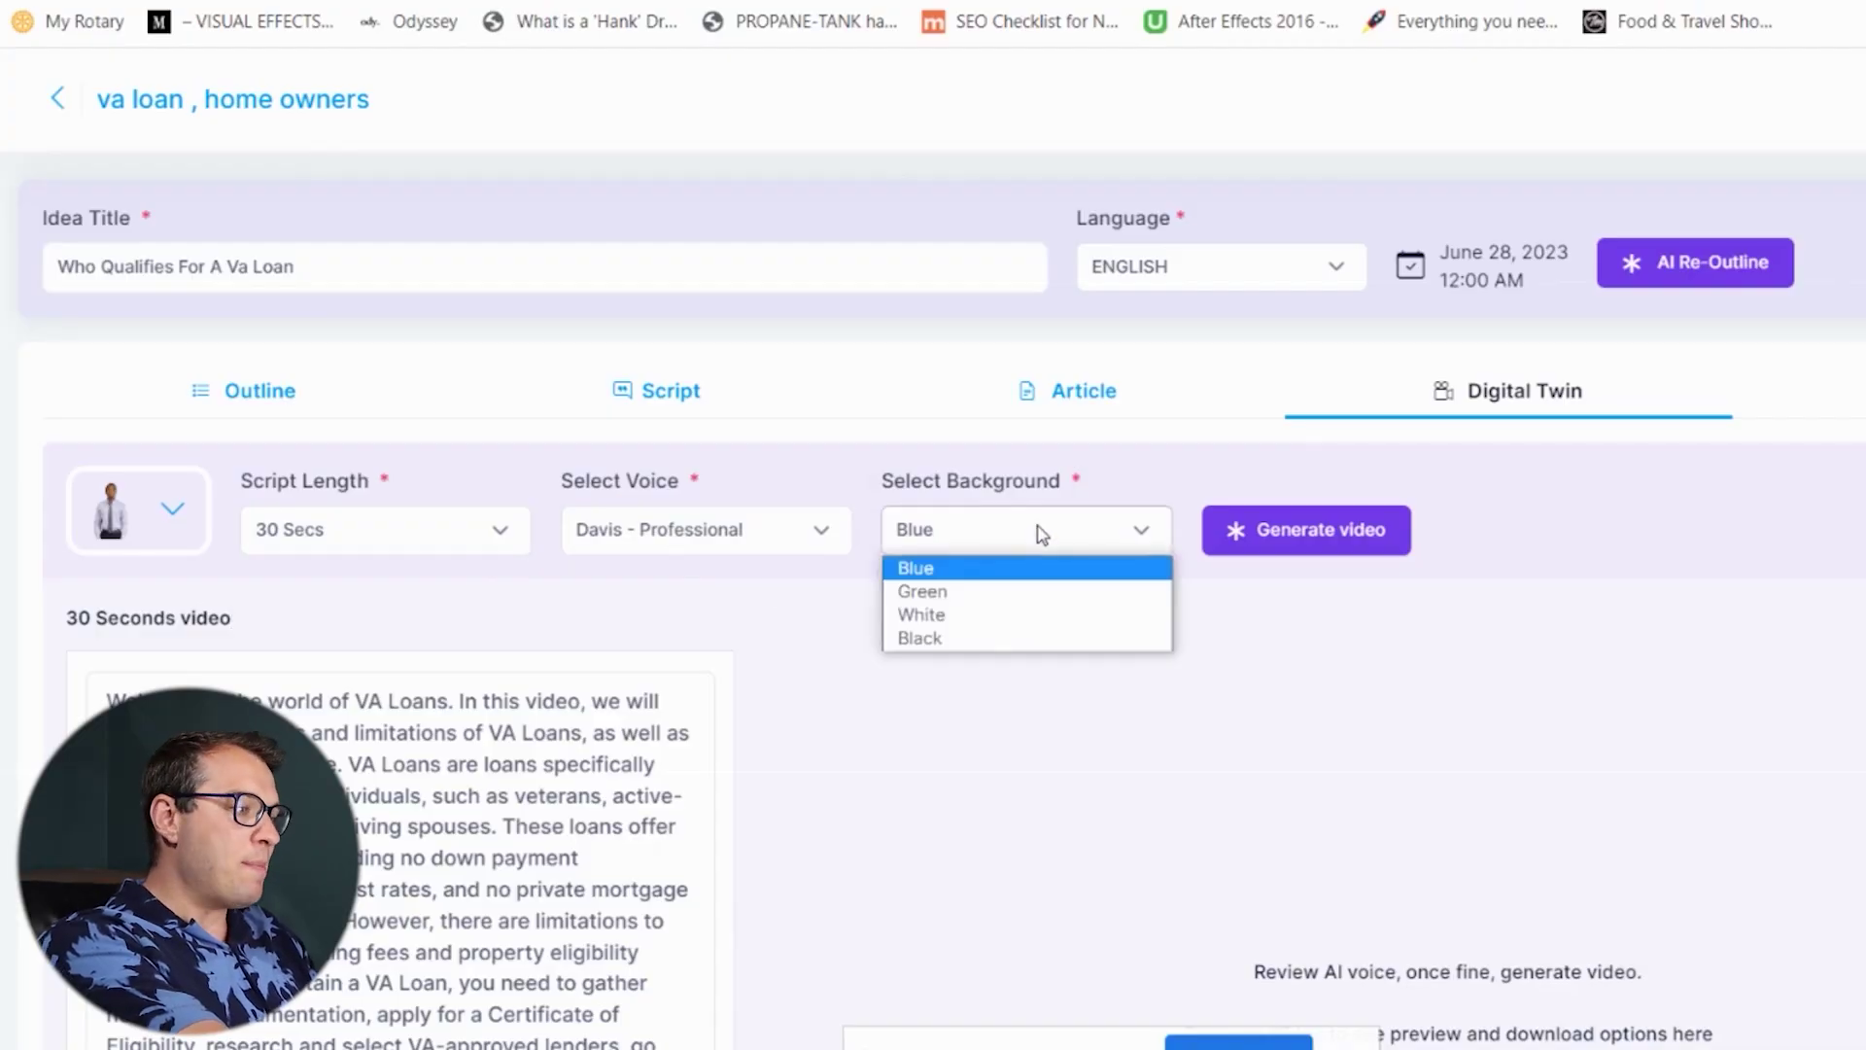
{"action": "left_click", "coordinate": [970, 614]}
{"action": "scroll", "coordinate": [1026, 602], "scroll_direction": "down", "scroll_amount": 5}
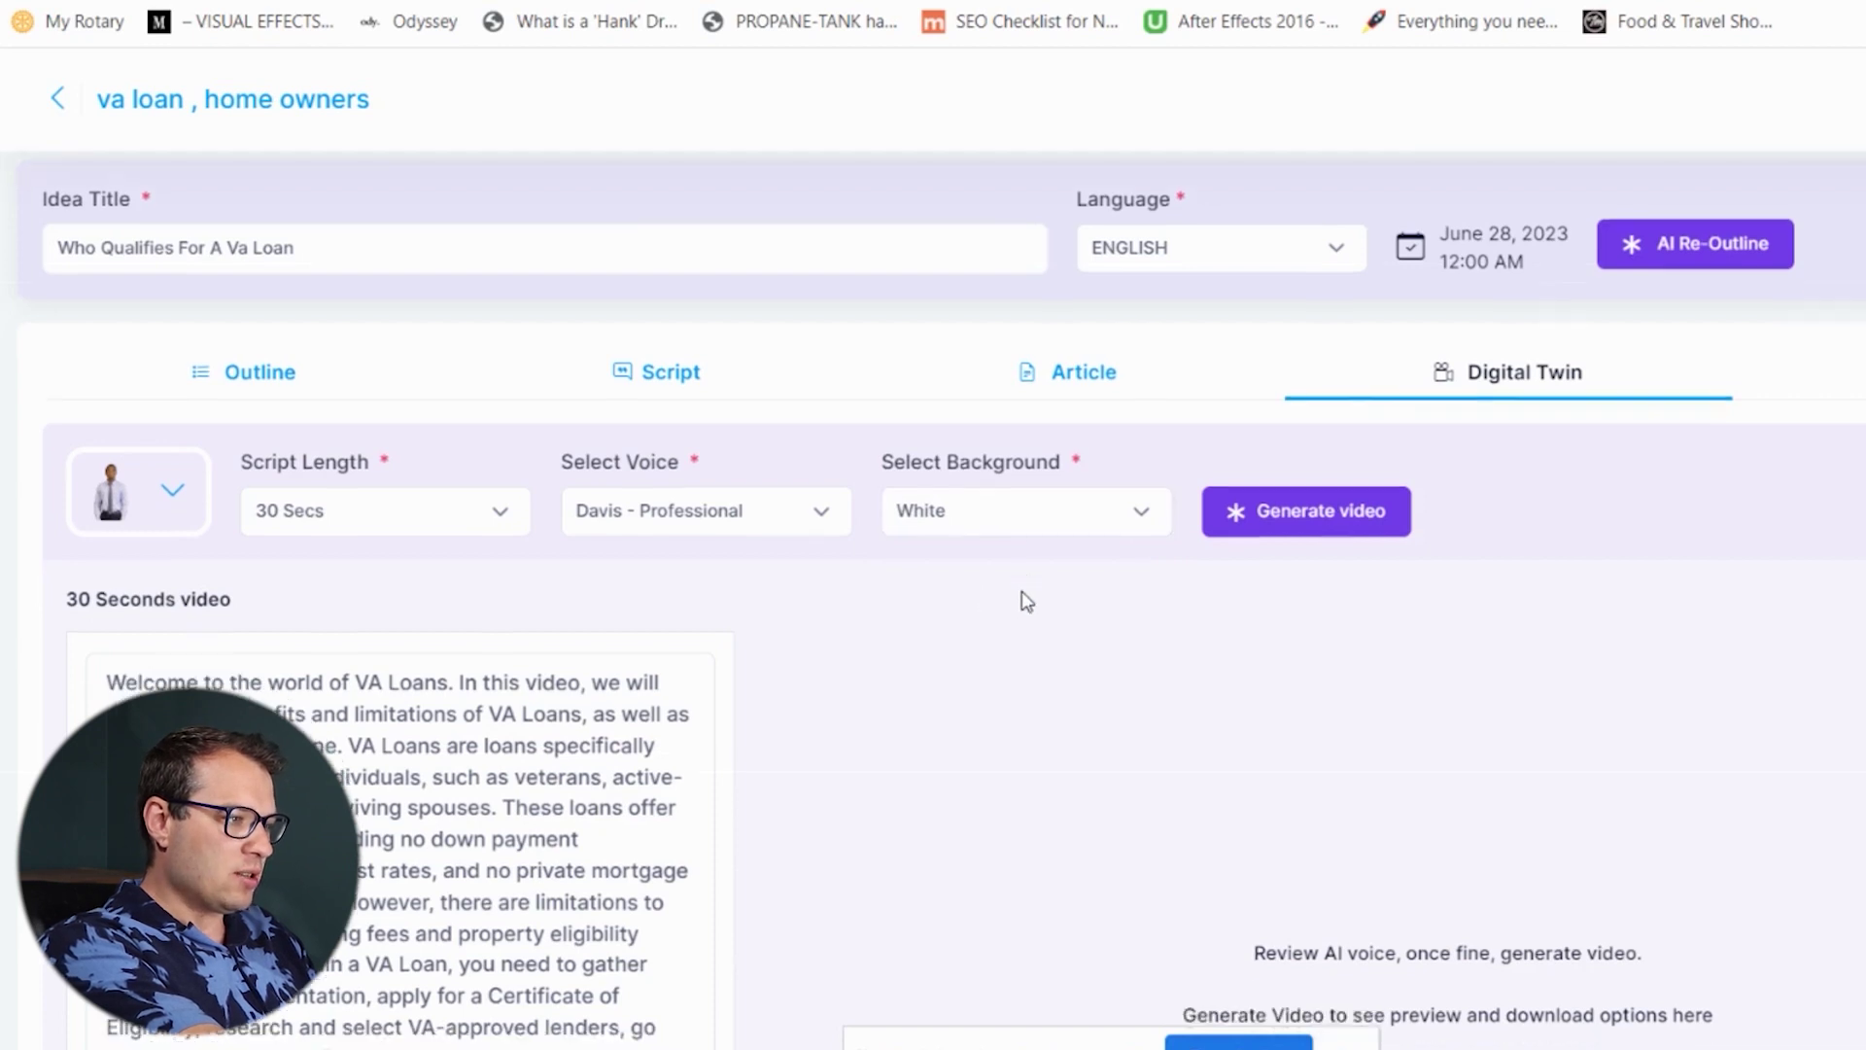
{"action": "scroll", "coordinate": [1026, 603], "scroll_direction": "up", "scroll_amount": 4}
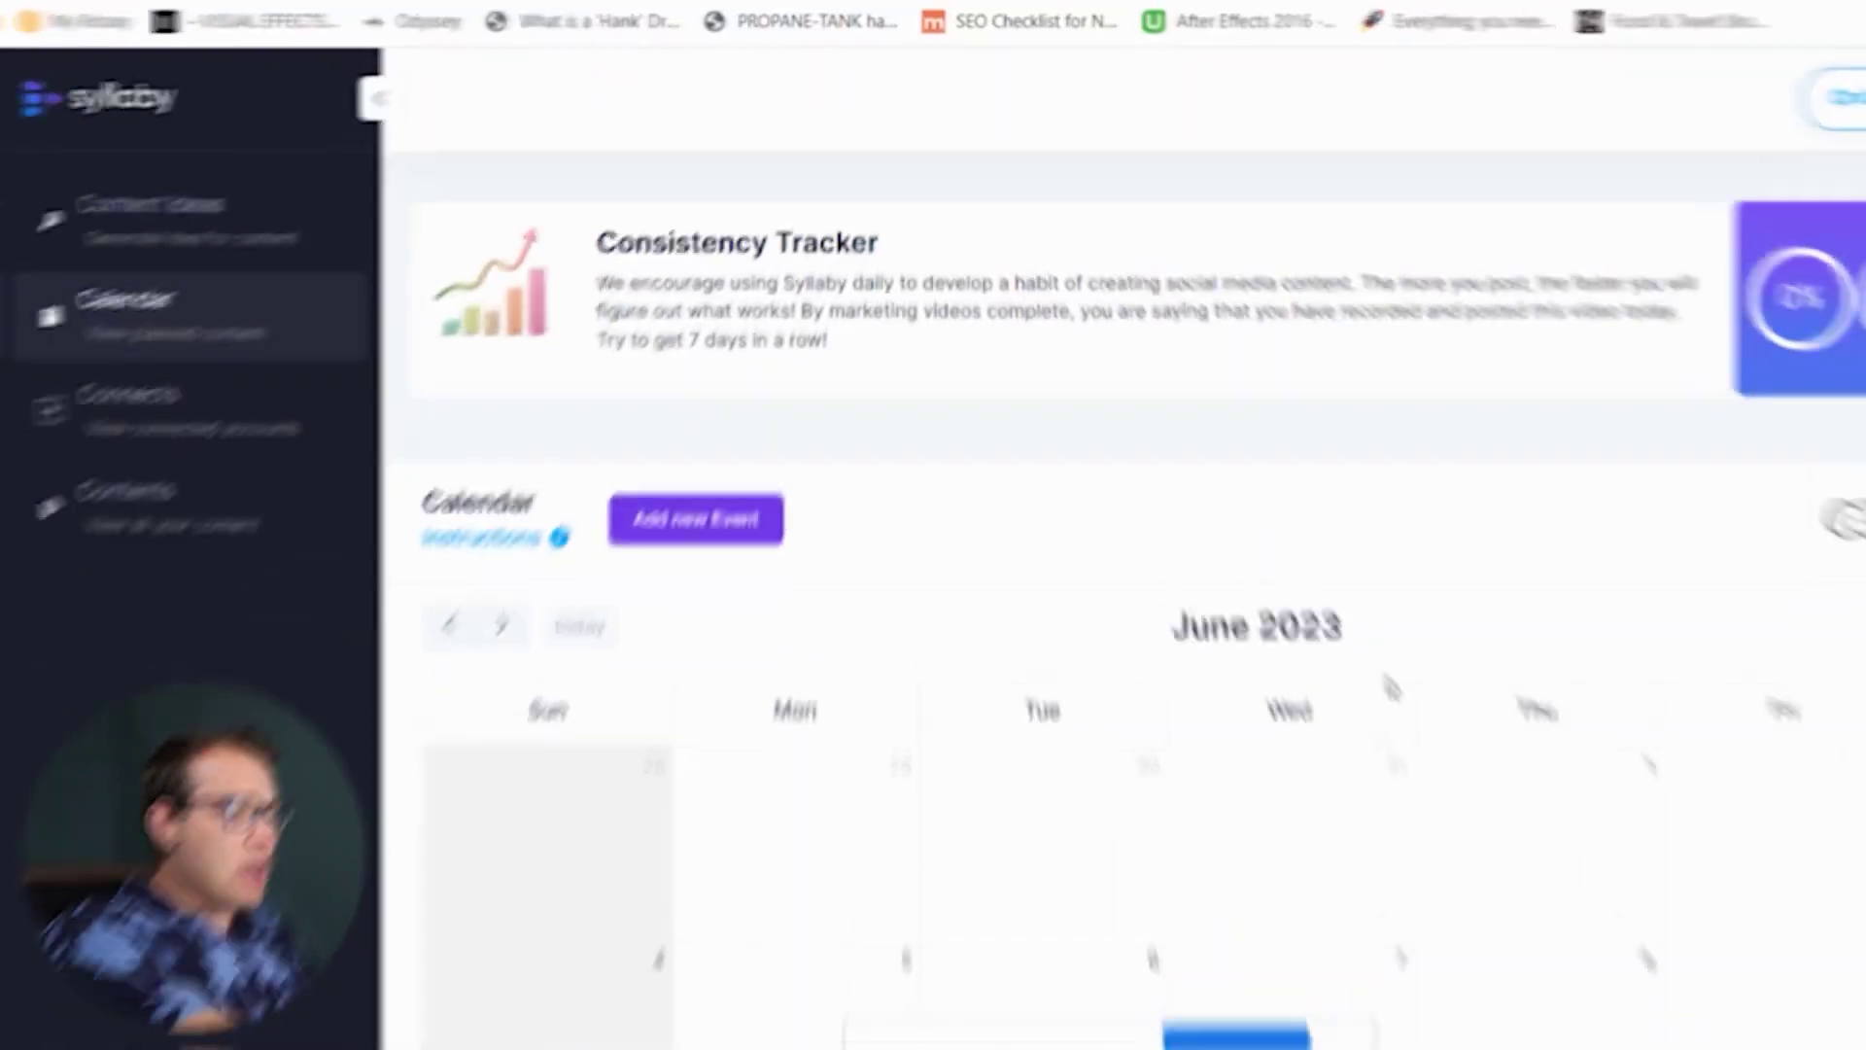
Step: Mark the June house-cost video complete in the calendar list, reaching 1 of 3 contents completed
{"action": "scroll", "coordinate": [1396, 694], "scroll_direction": "down", "scroll_amount": 3}
{"action": "scroll", "coordinate": [1395, 696], "scroll_direction": "up", "scroll_amount": 3}
{"action": "scroll", "coordinate": [1410, 748], "scroll_direction": "down", "scroll_amount": 4}
{"action": "scroll", "coordinate": [1551, 653], "scroll_direction": "up", "scroll_amount": 3}
{"action": "scroll", "coordinate": [1566, 633], "scroll_direction": "down", "scroll_amount": 3}
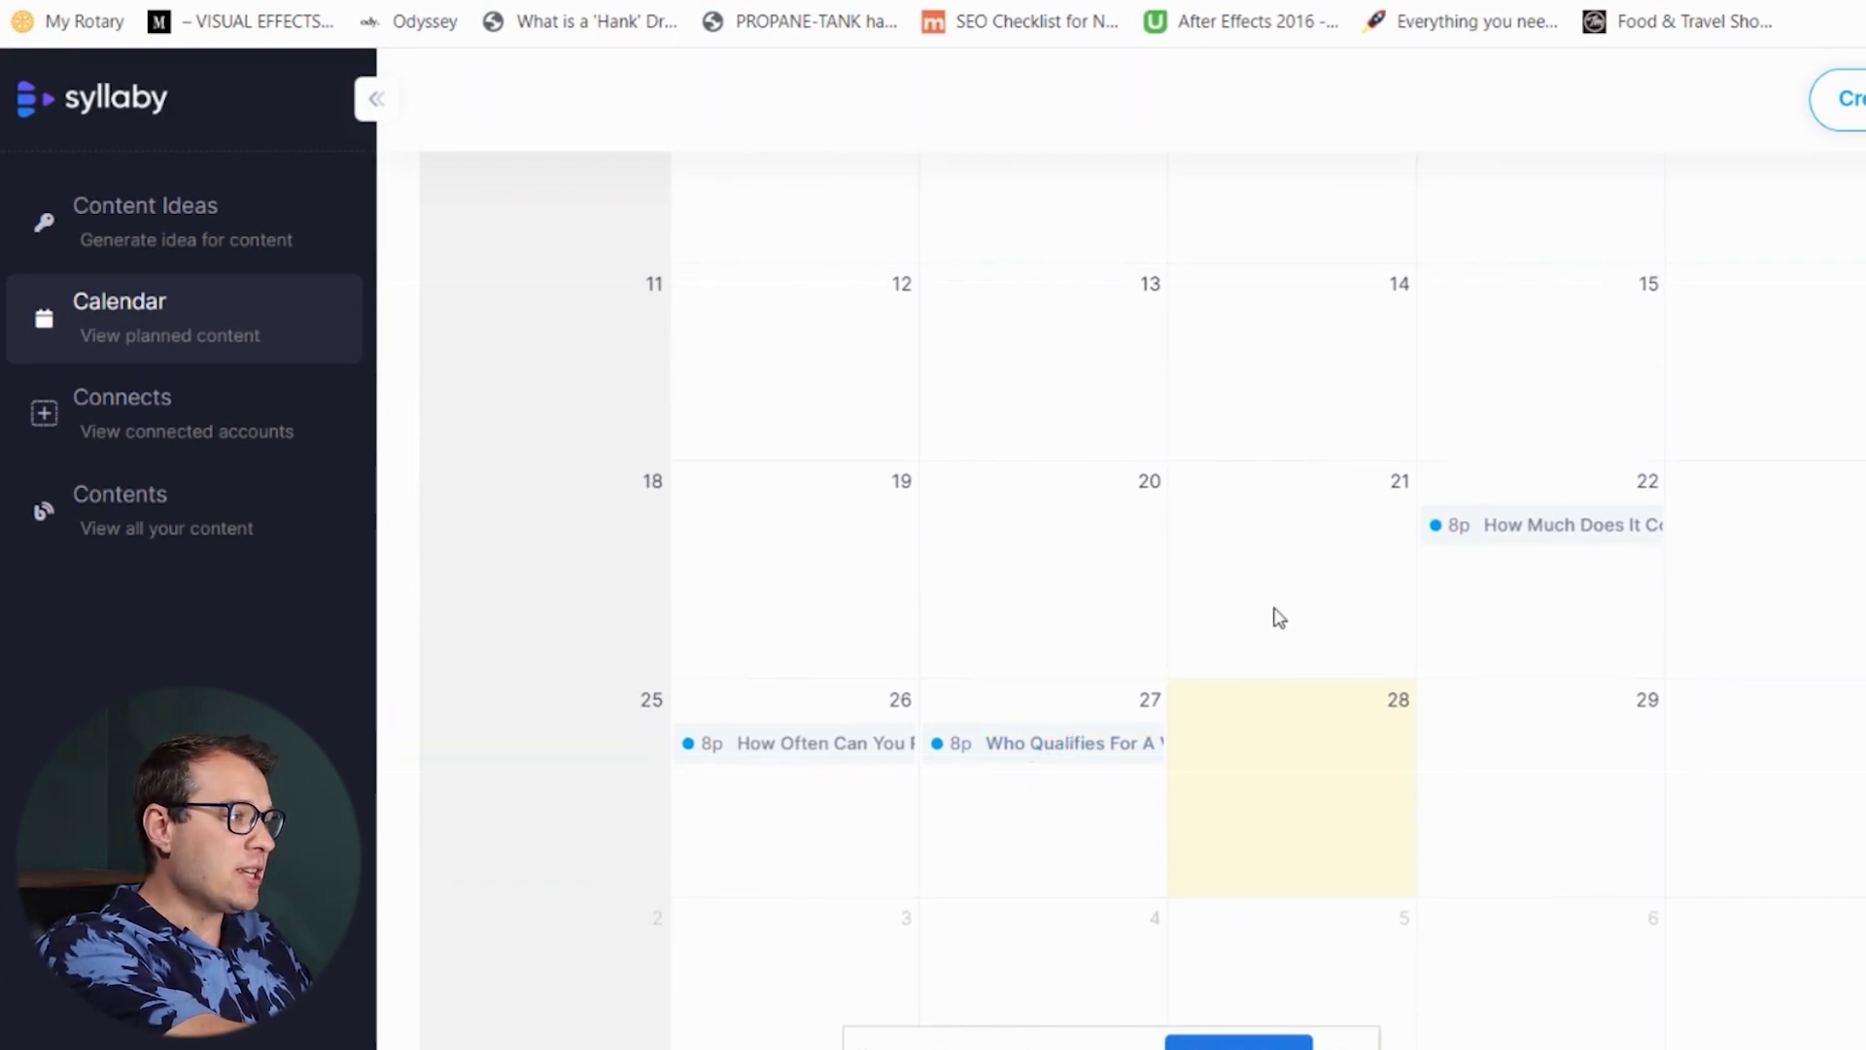
{"action": "left_click", "coordinate": [1552, 539]}
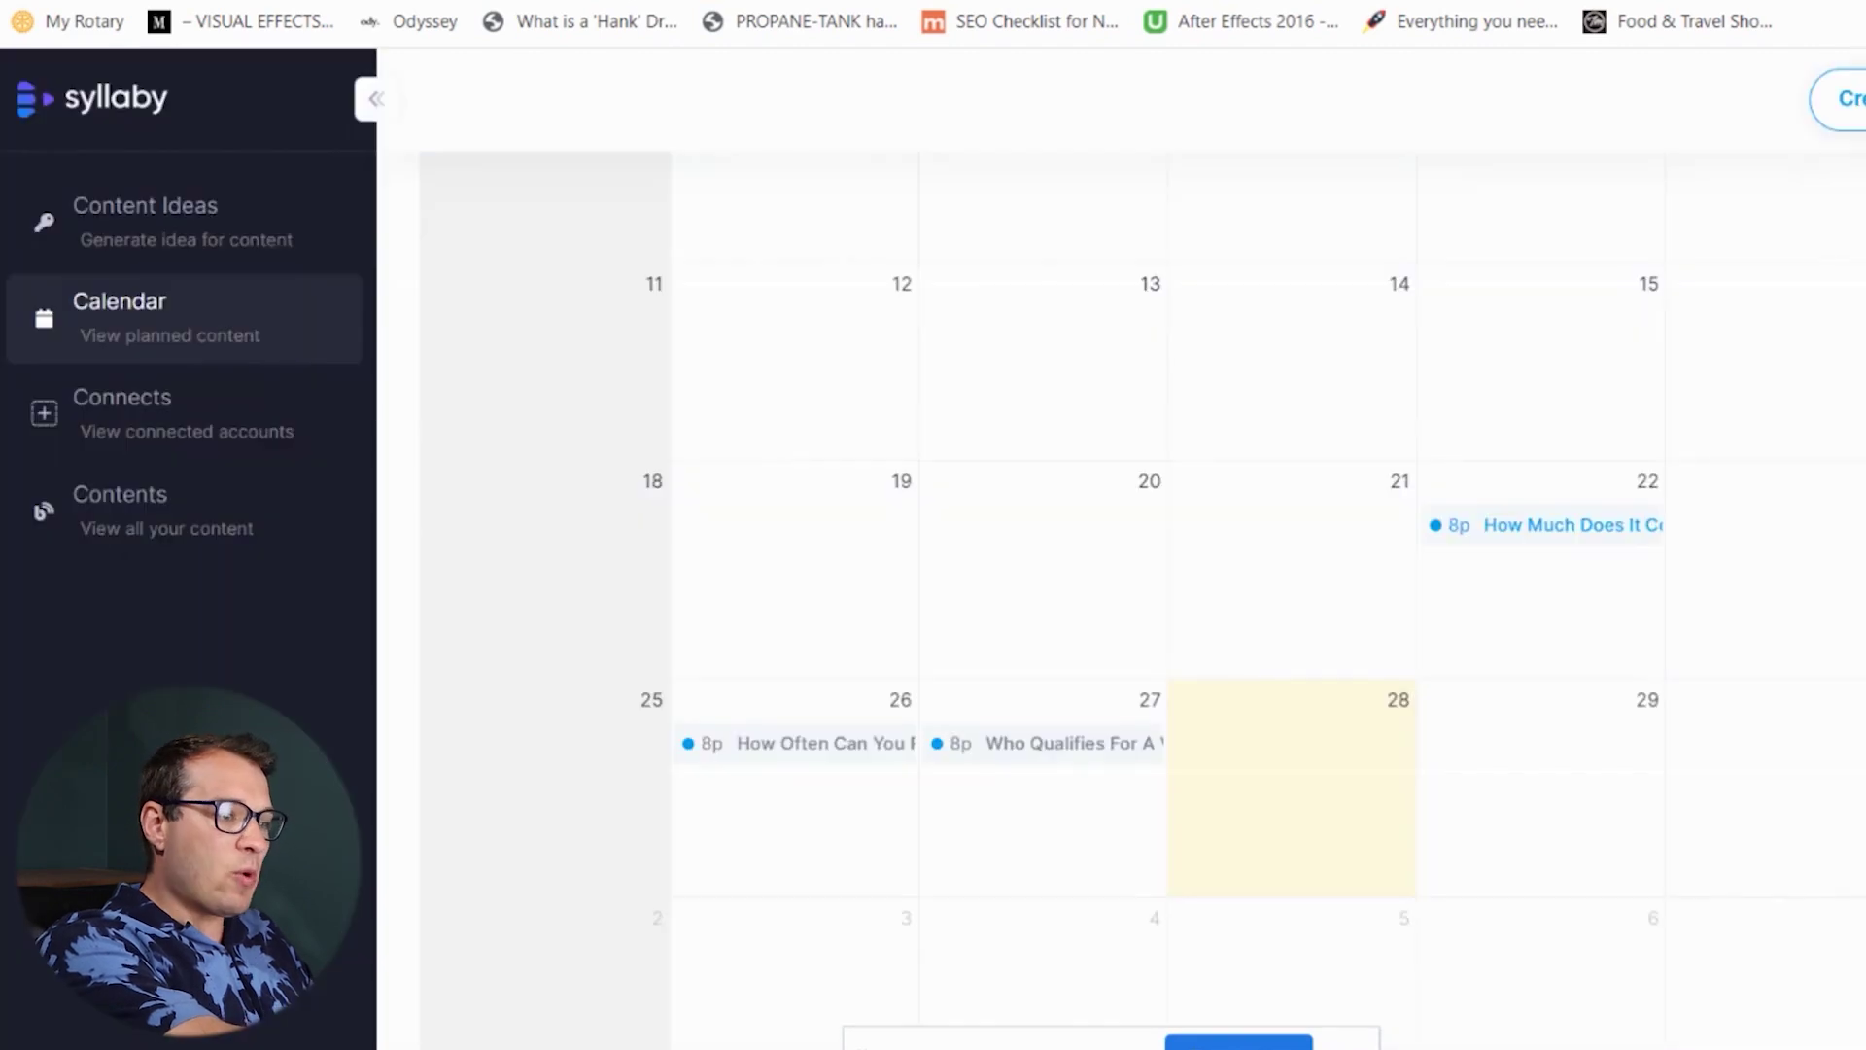
{"action": "scroll", "coordinate": [1270, 633], "scroll_direction": "up", "scroll_amount": 6}
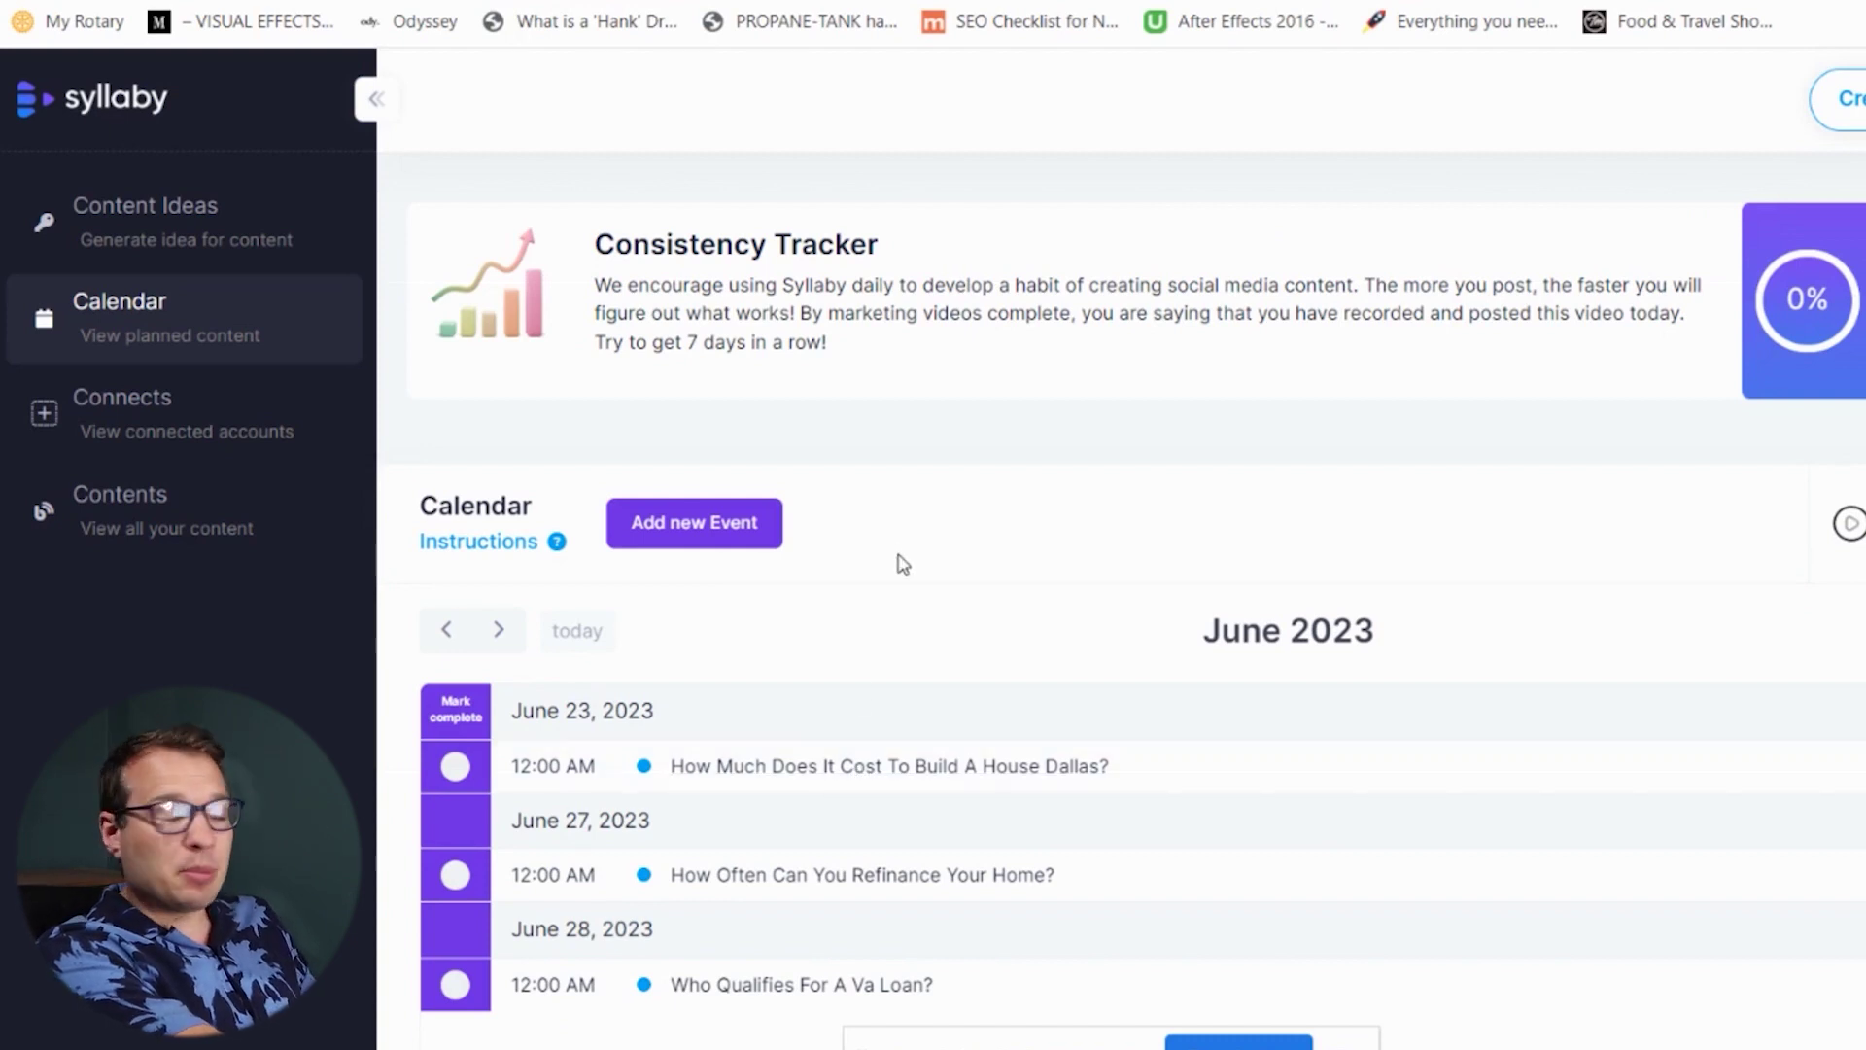
{"action": "scroll", "coordinate": [899, 561], "scroll_direction": "down", "scroll_amount": 1}
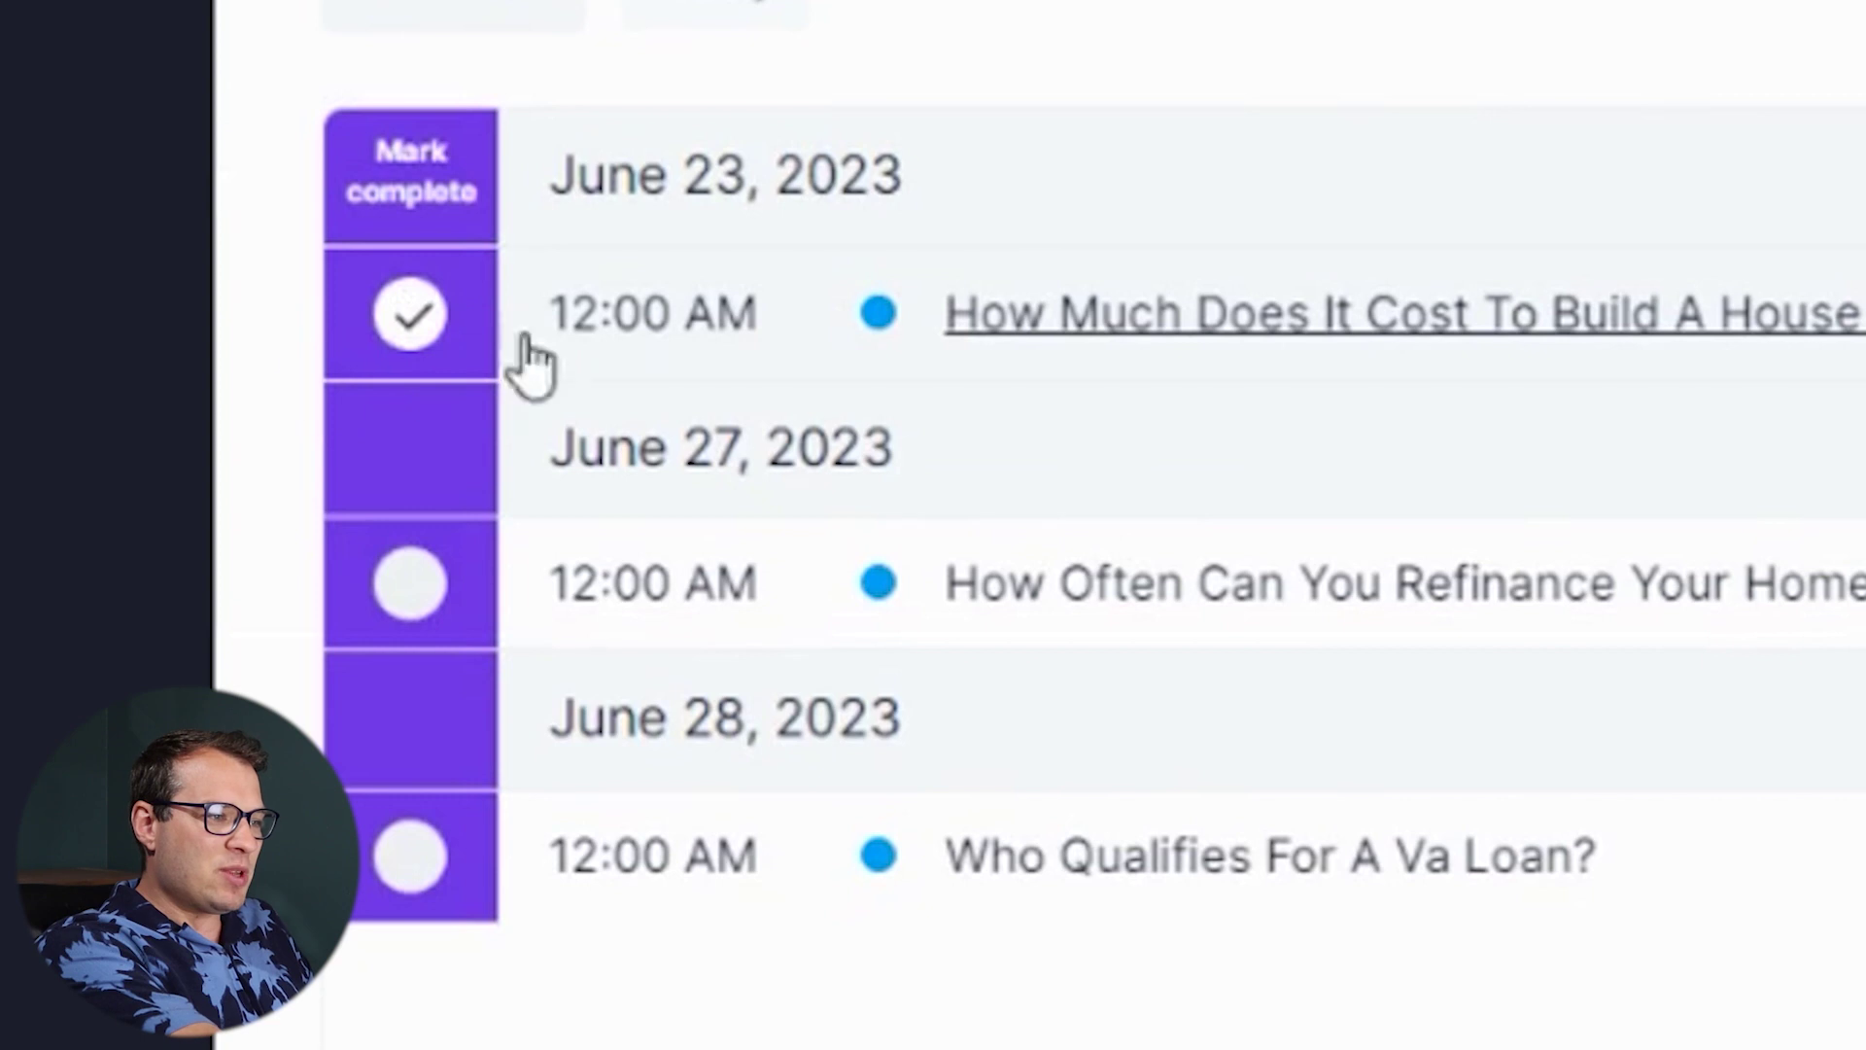
{"action": "scroll", "coordinate": [1458, 58], "scroll_direction": "up", "scroll_amount": 1}
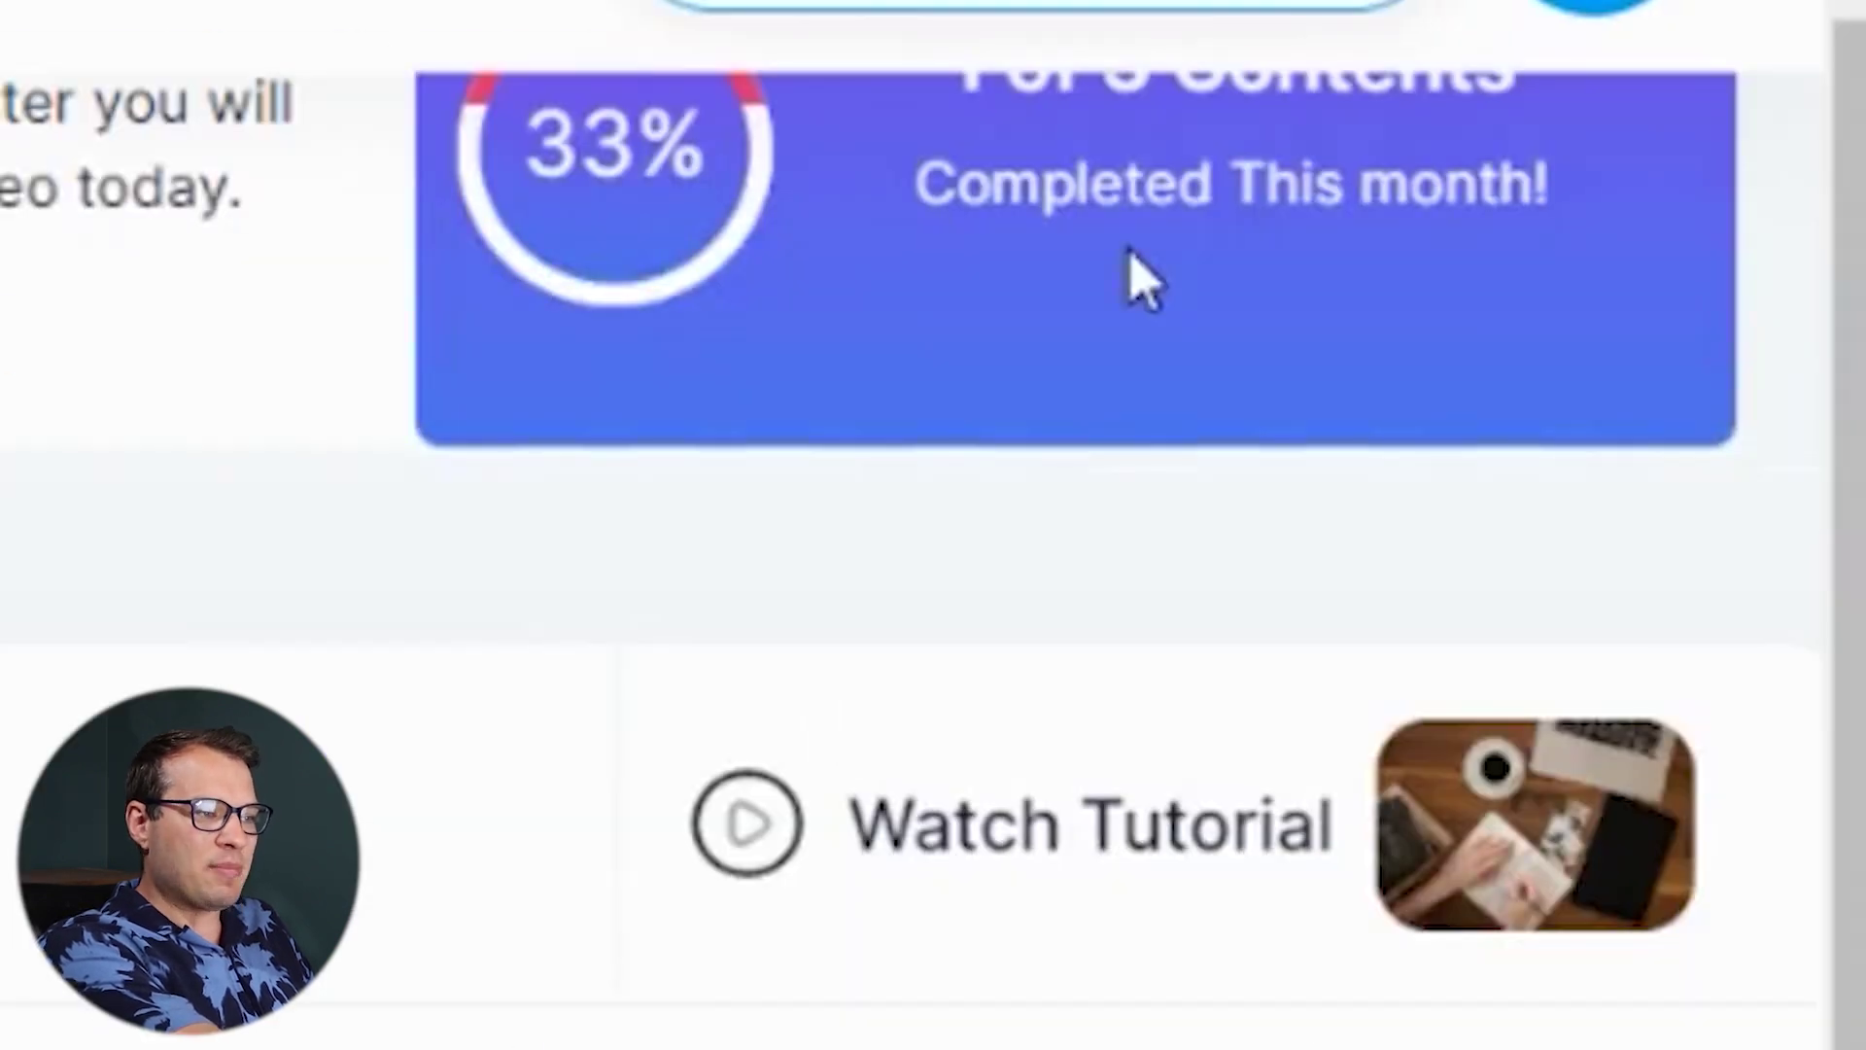
{"action": "scroll", "coordinate": [1088, 350], "scroll_direction": "up", "scroll_amount": 2}
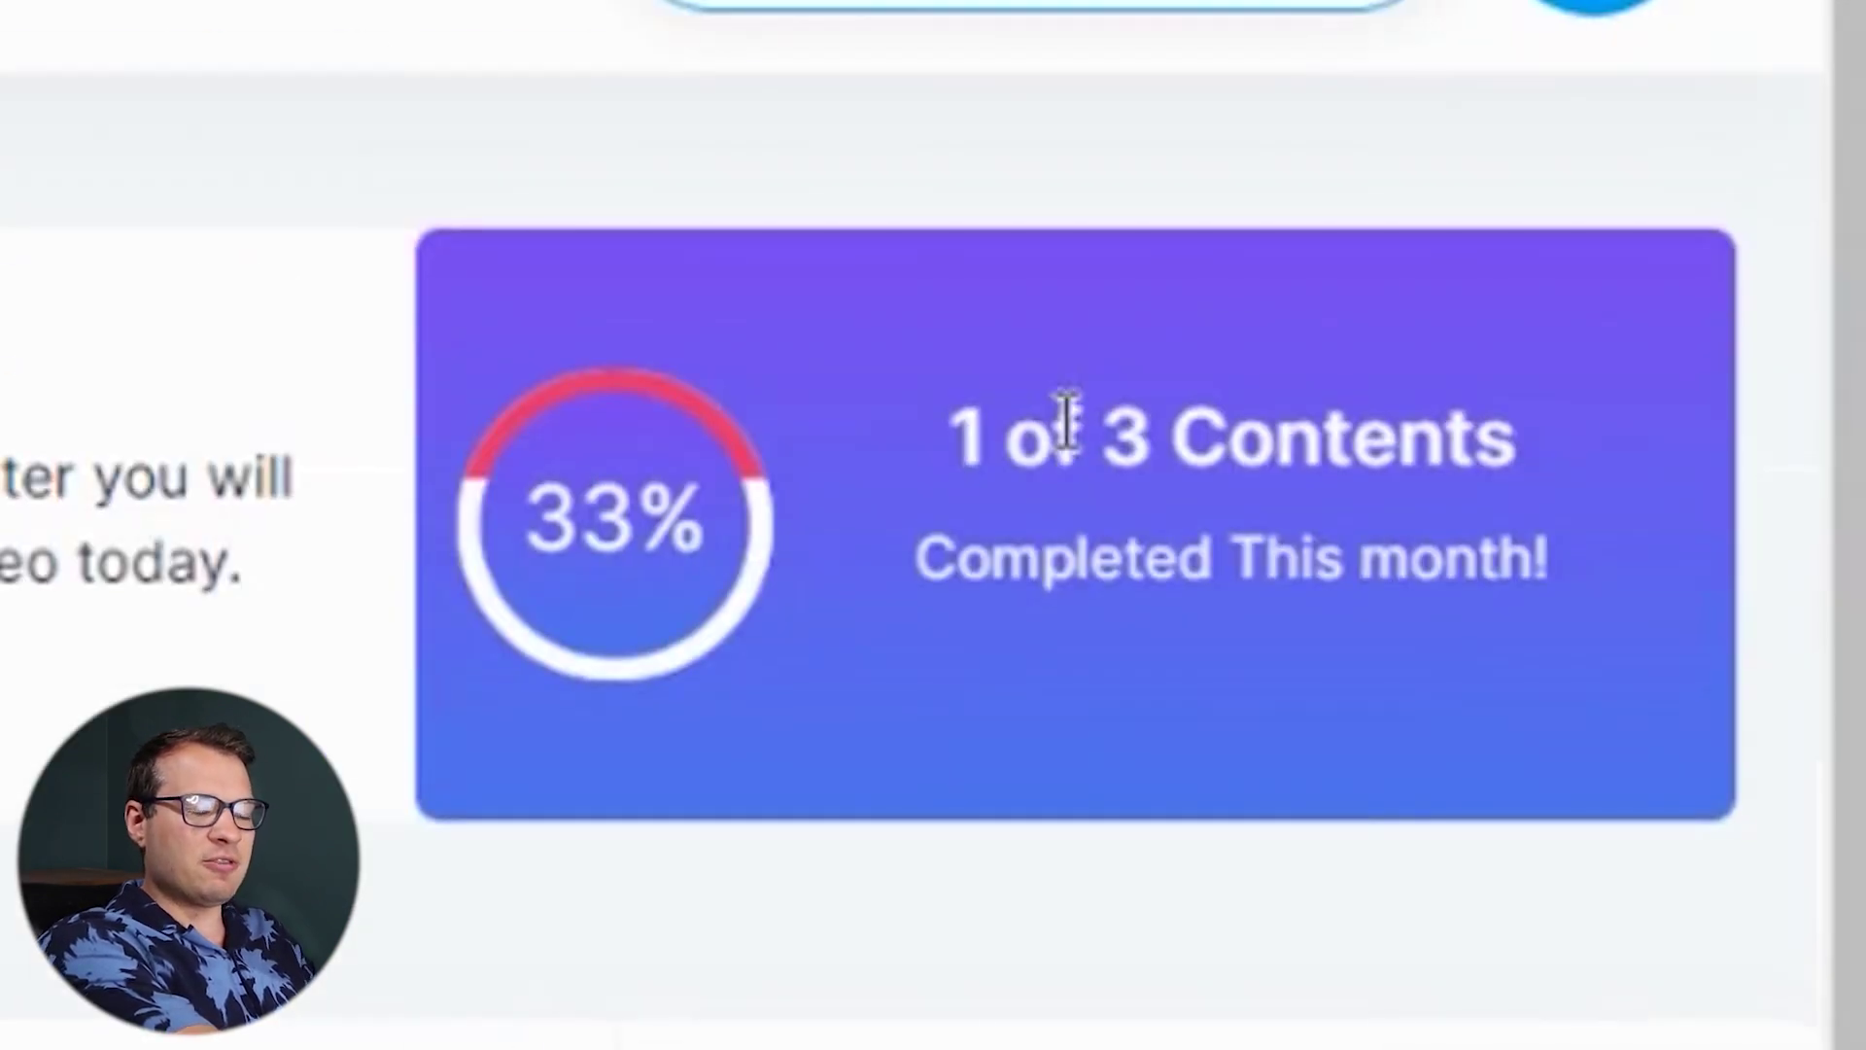